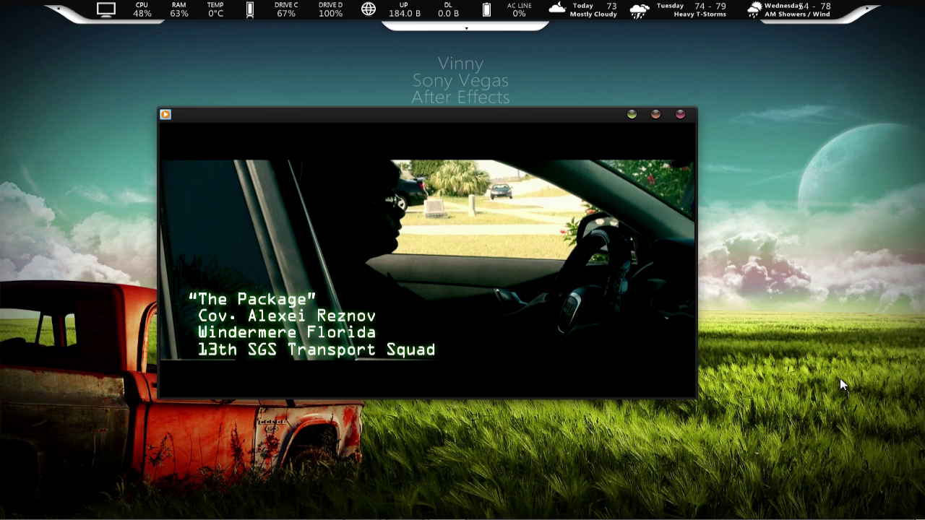
Step: Replay The Package 3 from 00:03 to watch the green text decode, pausing at 00:08
mouse_move(157, 361)
click(188, 361)
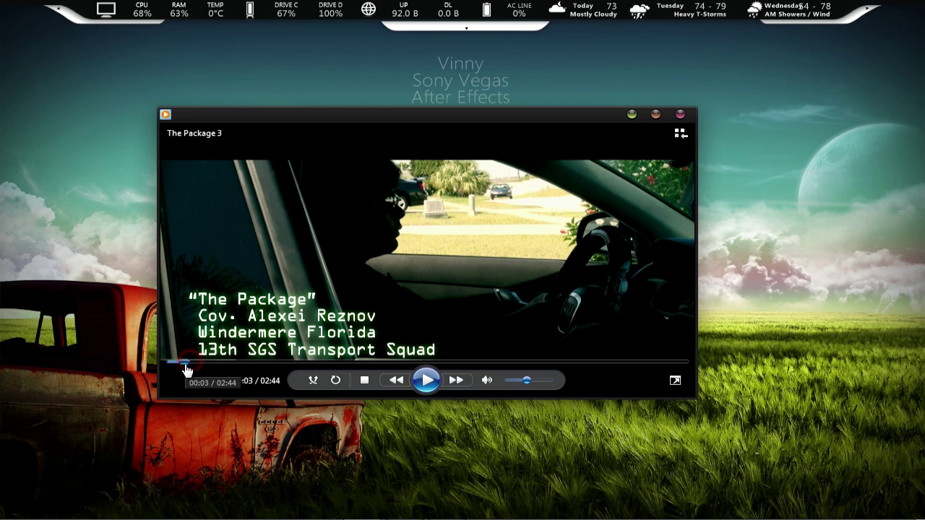
click(427, 388)
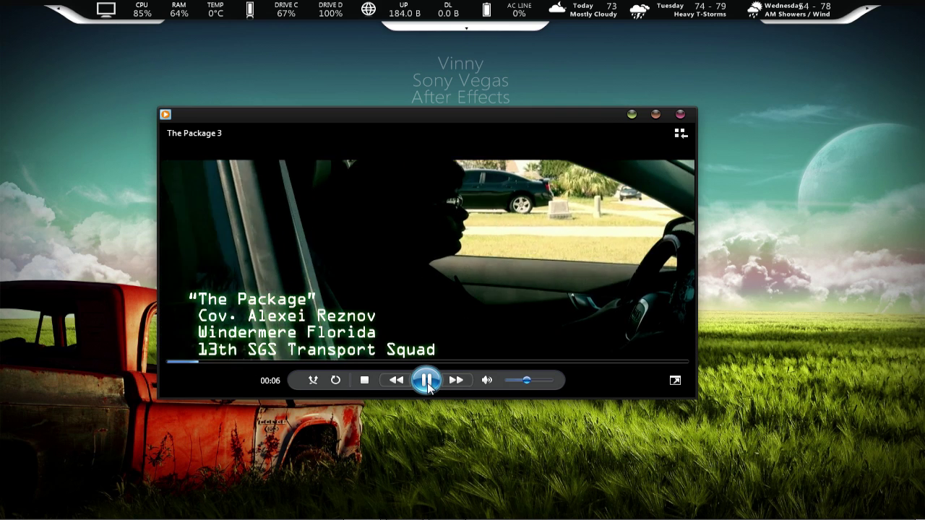
click(427, 388)
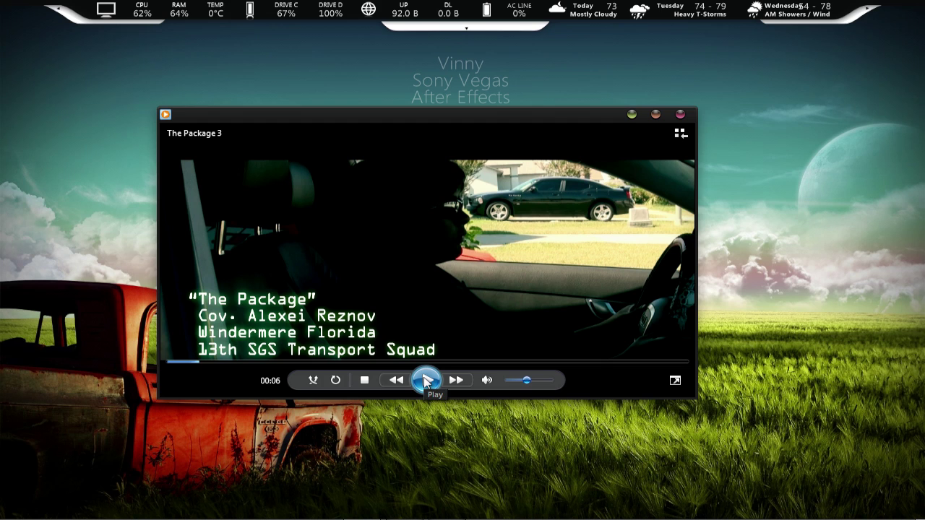
click(425, 383)
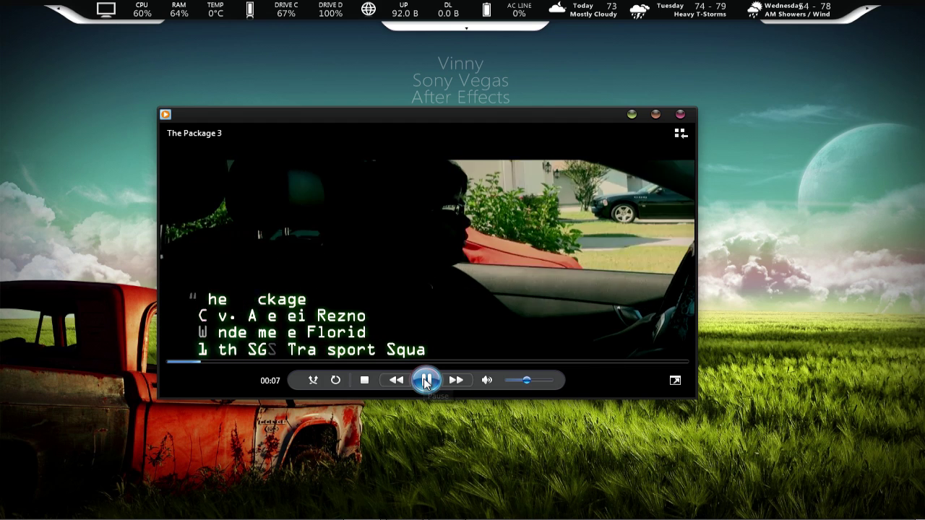
click(425, 384)
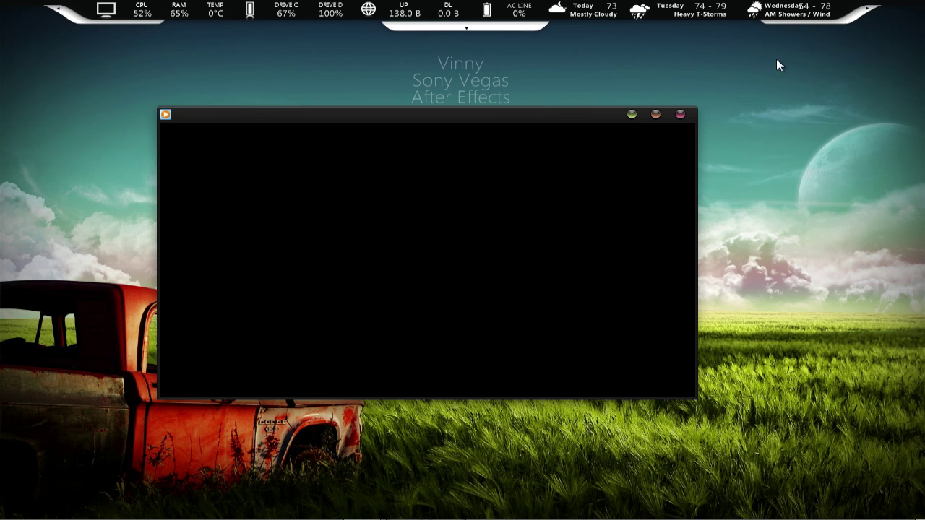
Step: Switch to After Effects and create composition 'Modern Warfare Intro Text' with the HDV/HDTV 720 29.97 preset
click(401, 514)
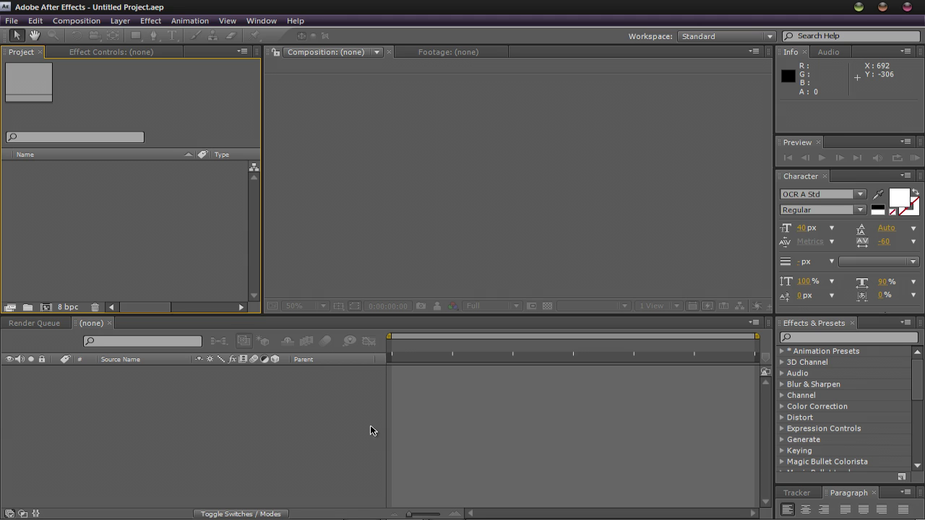
click(71, 22)
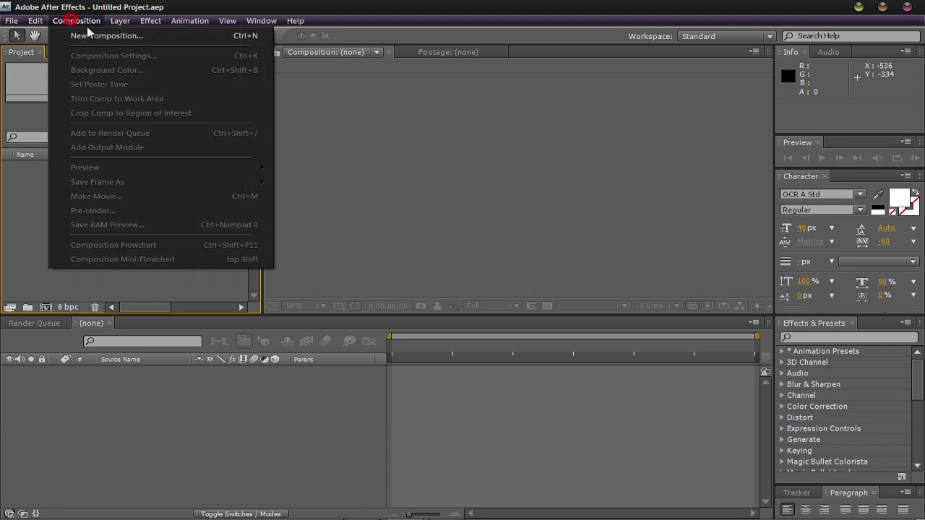
click(126, 35)
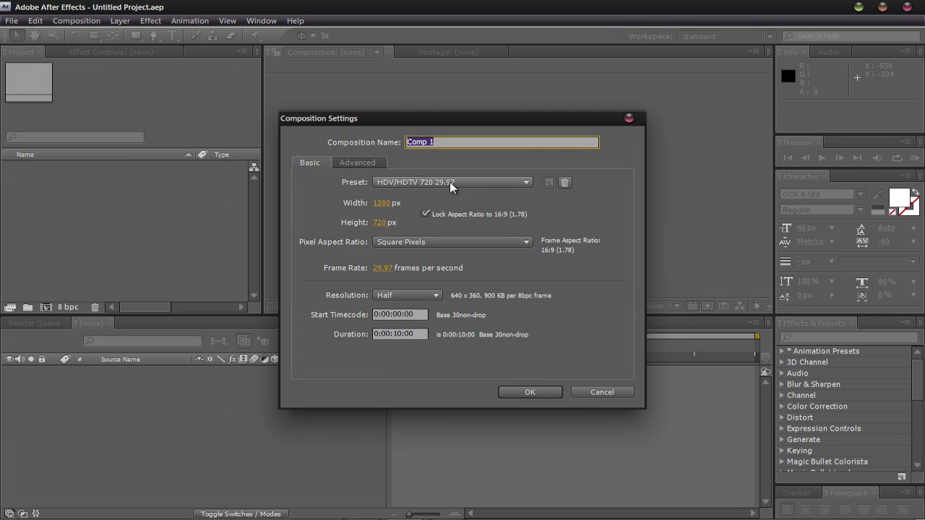
text(Modern Warfare Intro Text)
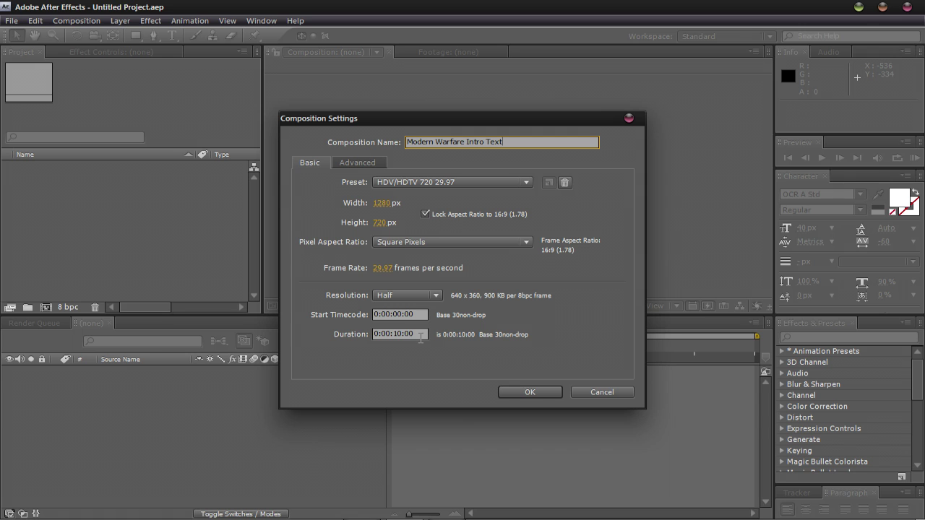
click(531, 391)
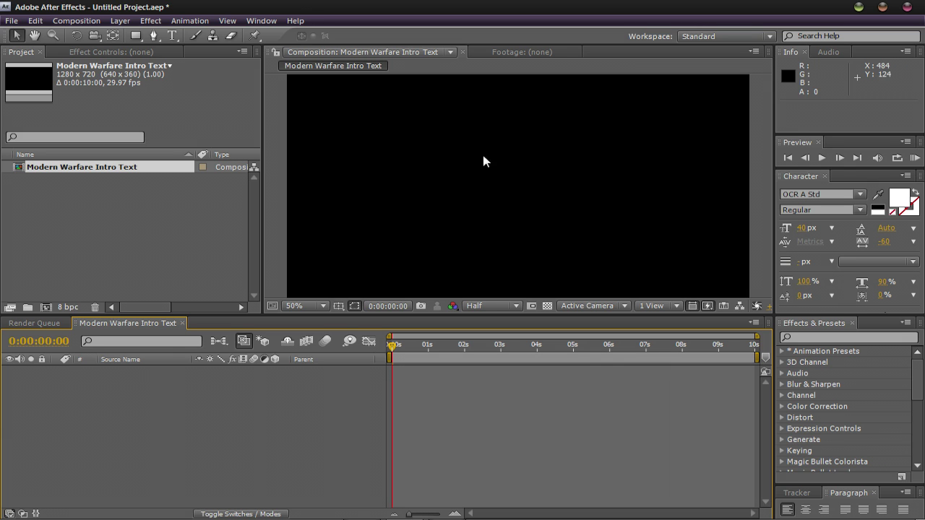
Step: Add a black 1280×720 comp-size solid layer named Black Solid 1
click(121, 20)
mouse_move(190, 36)
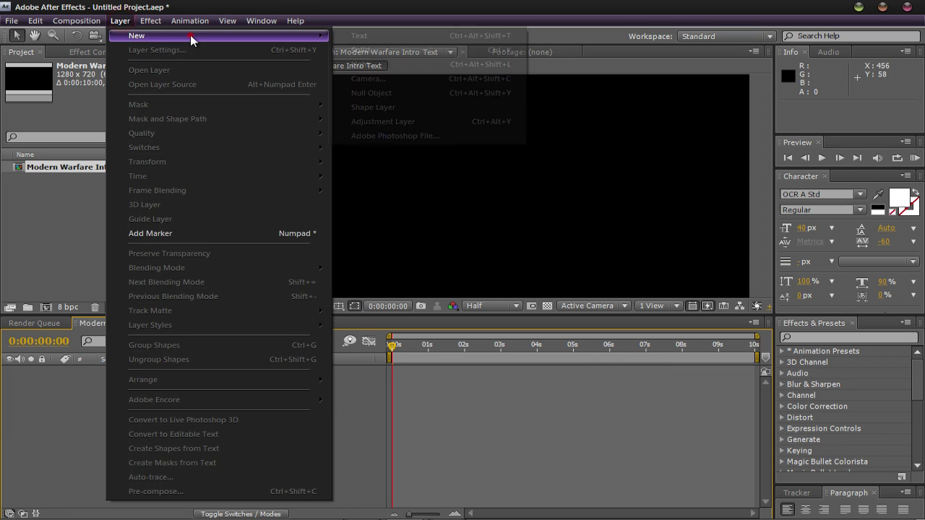
click(394, 50)
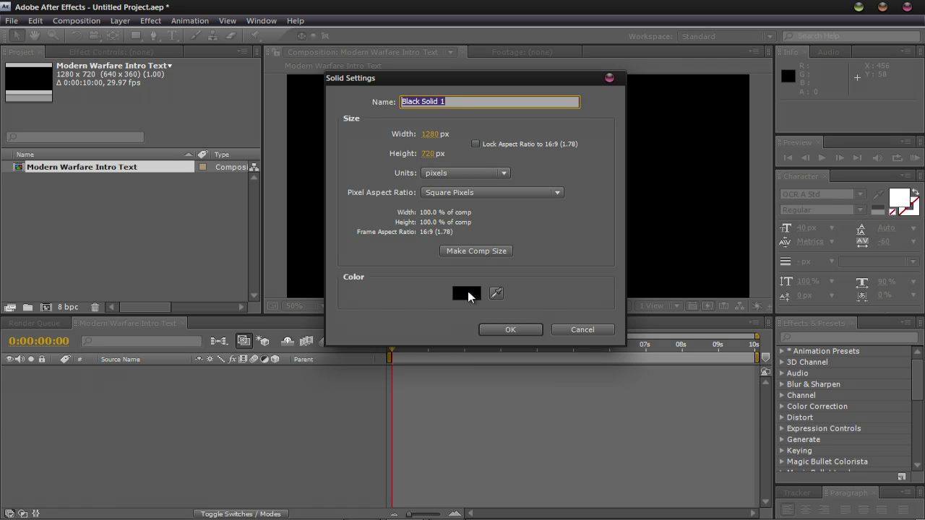
click(503, 330)
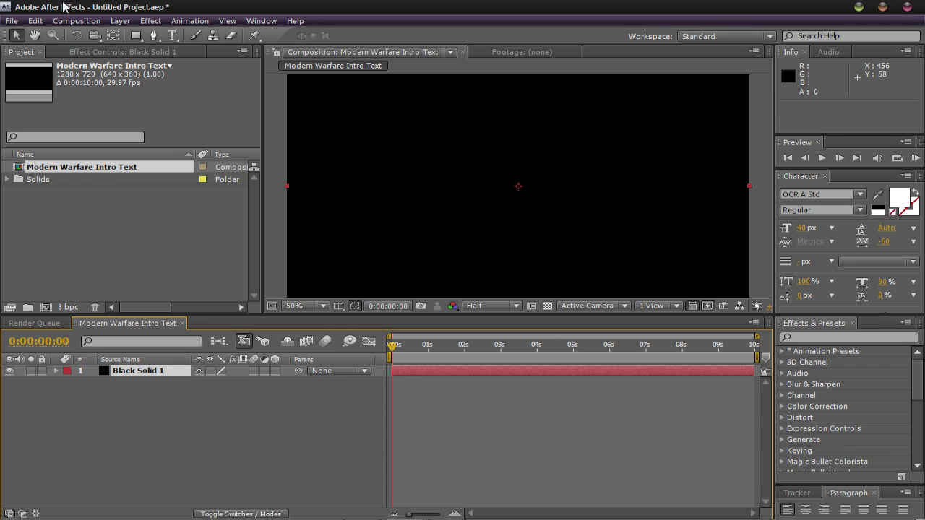
click(124, 21)
Step: Add a text layer reading 'Modern Warfare Intro Text'
mouse_move(130, 35)
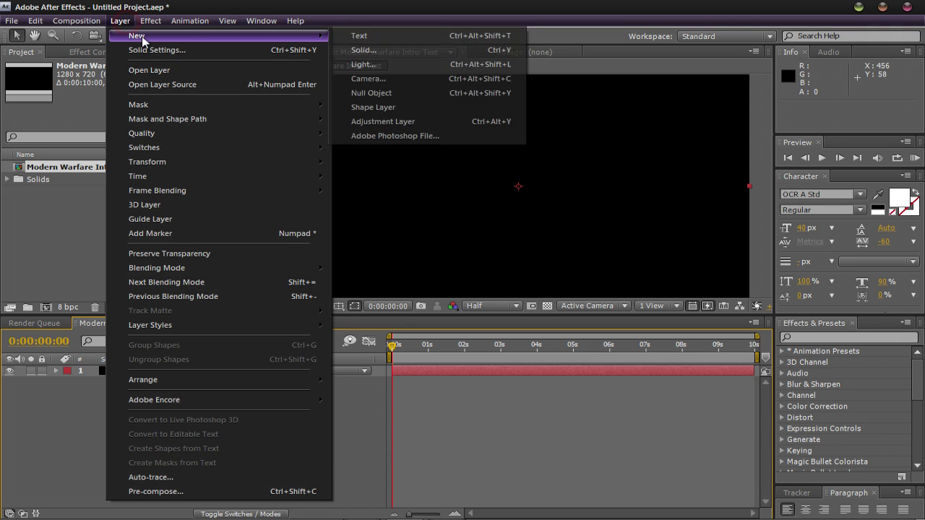
click(405, 34)
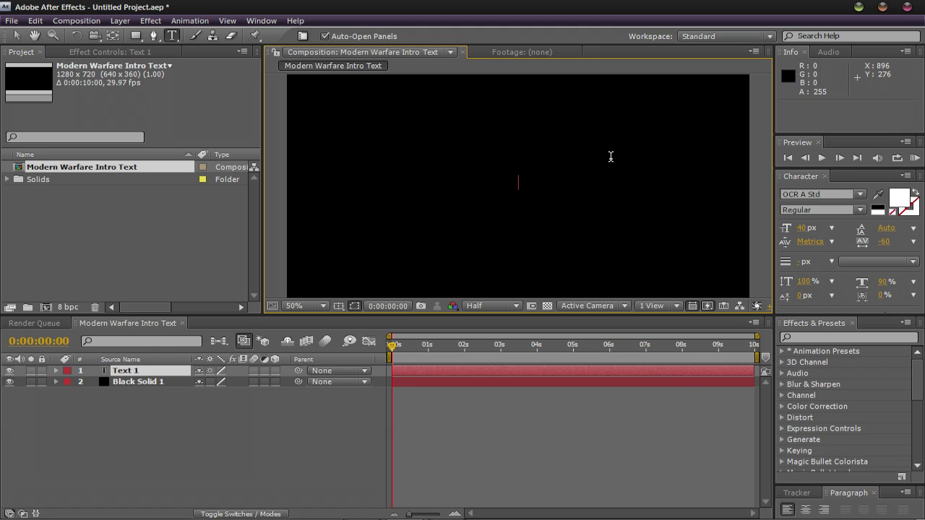
text("Modern Warfarew)
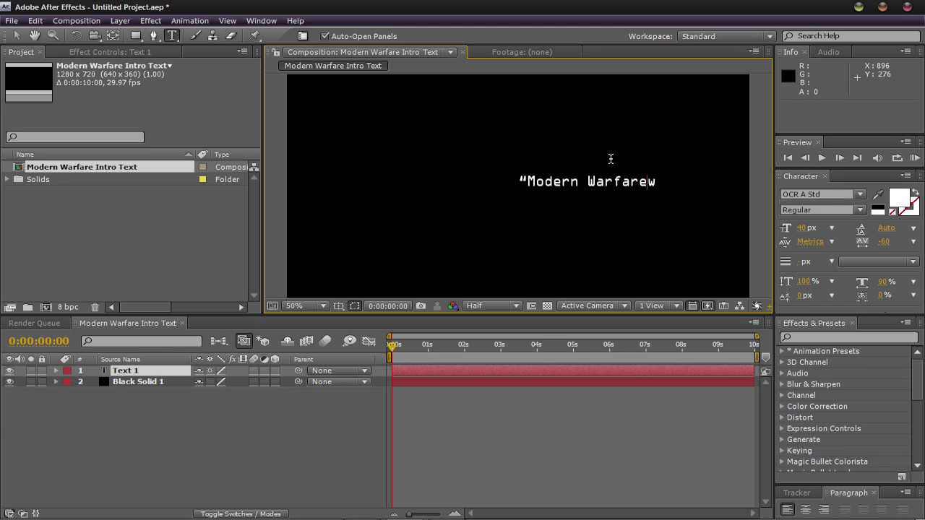
key(BackSpace)
text(Intro Text)
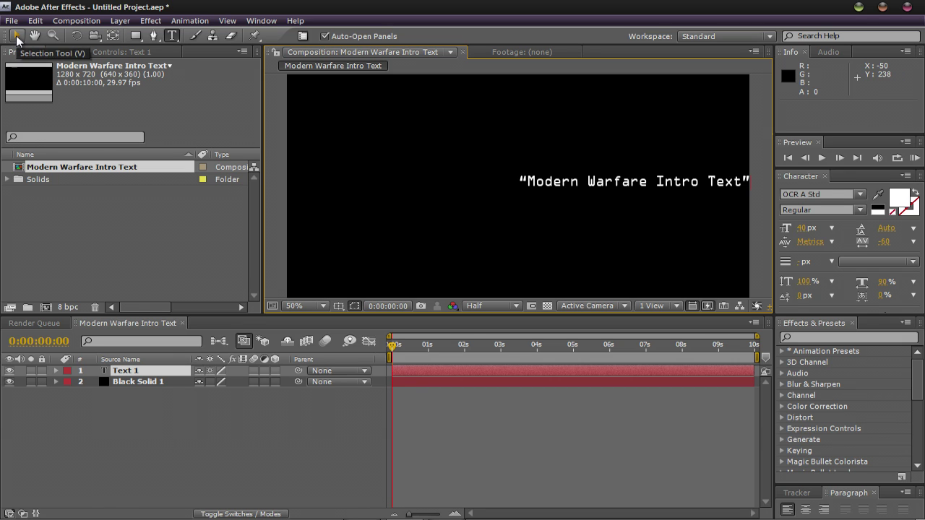
Step: Move the text to the left of the frame, just below centre, keeping the text layer selected
click(16, 36)
drag(598, 183, 385, 214)
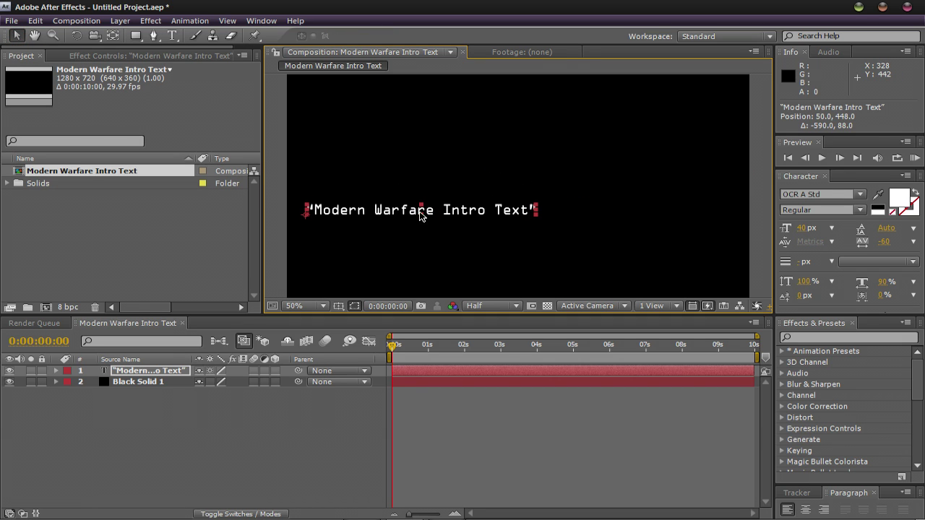
click(583, 221)
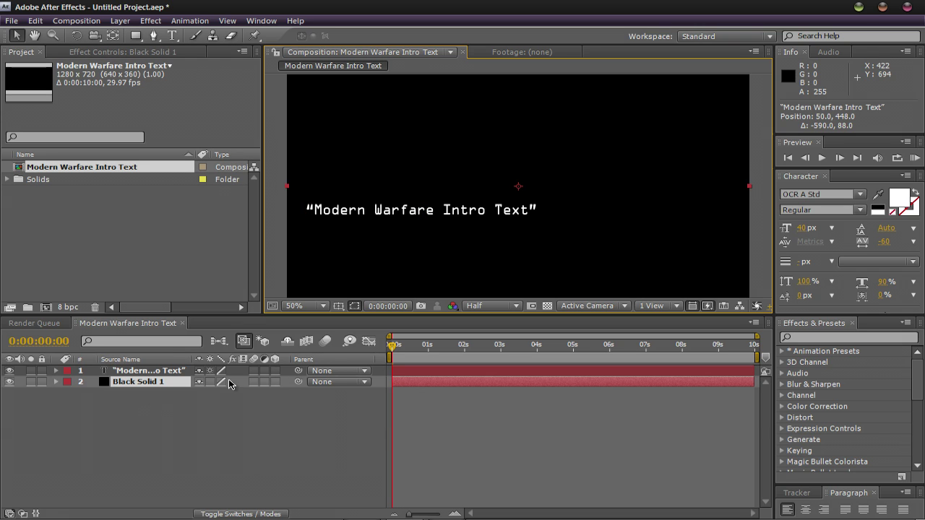
click(150, 370)
Step: Search the effects list for 'glow' and apply Stylize > Glow to the text layer
click(831, 338)
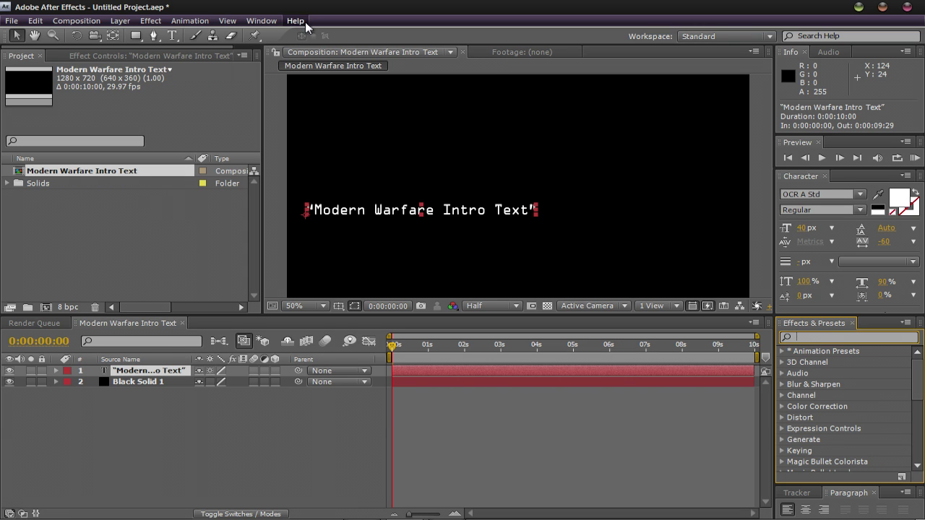
click(261, 20)
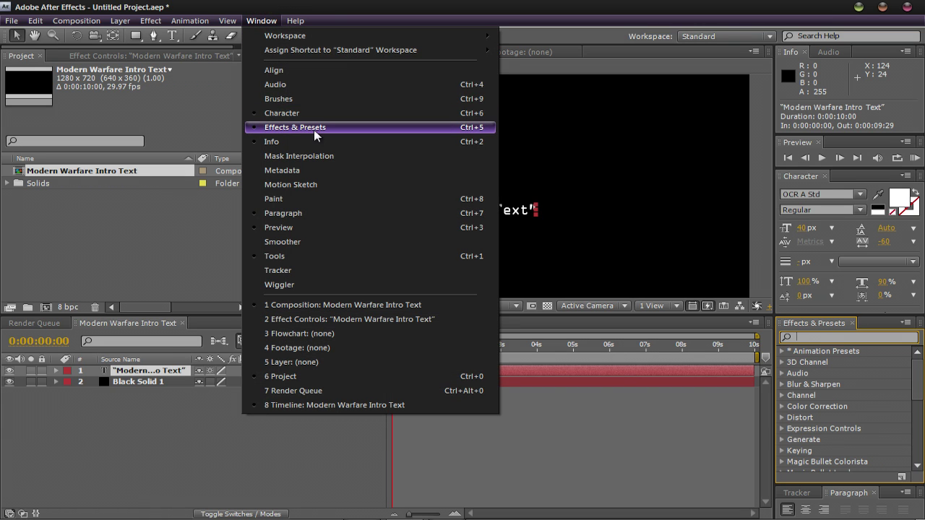
click(836, 336)
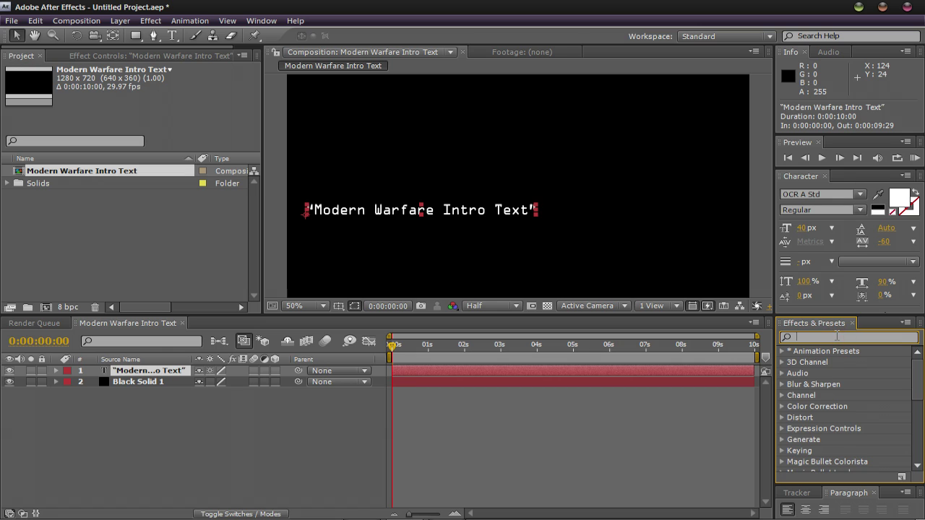
text(glow)
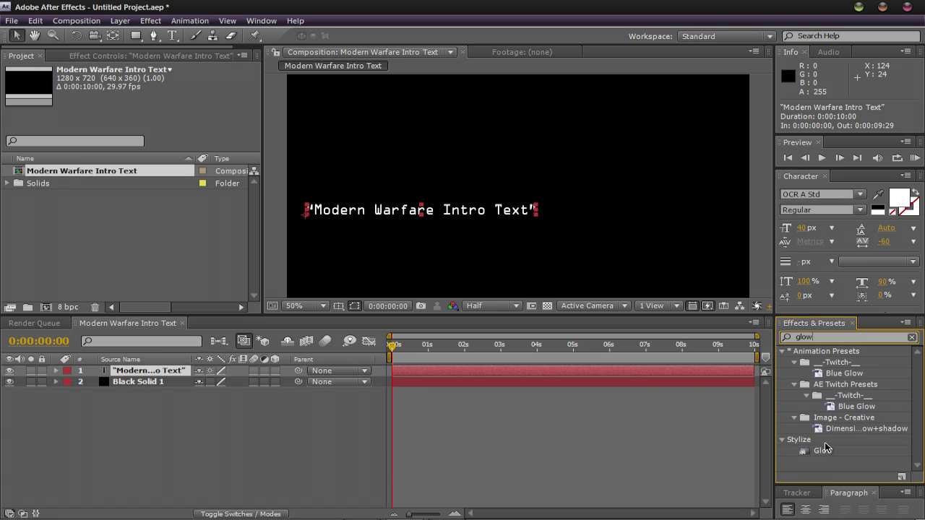
click(782, 440)
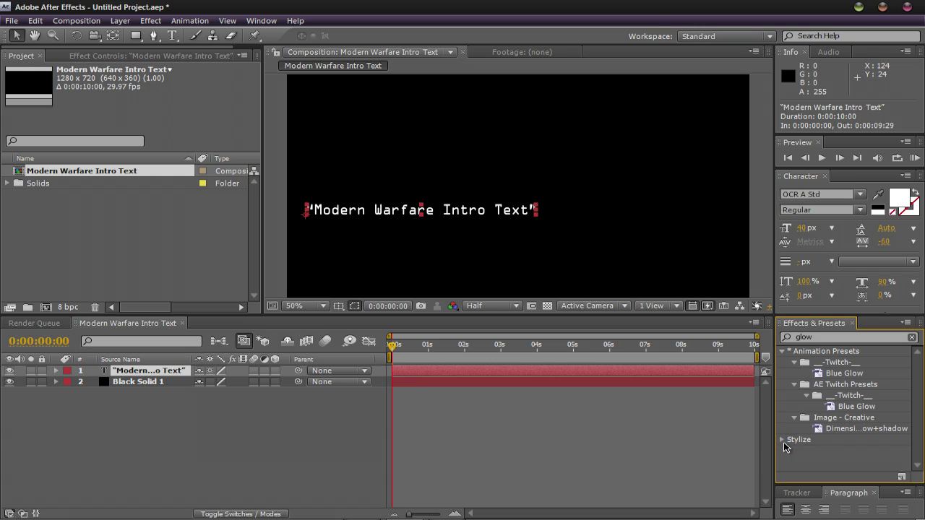
click(783, 440)
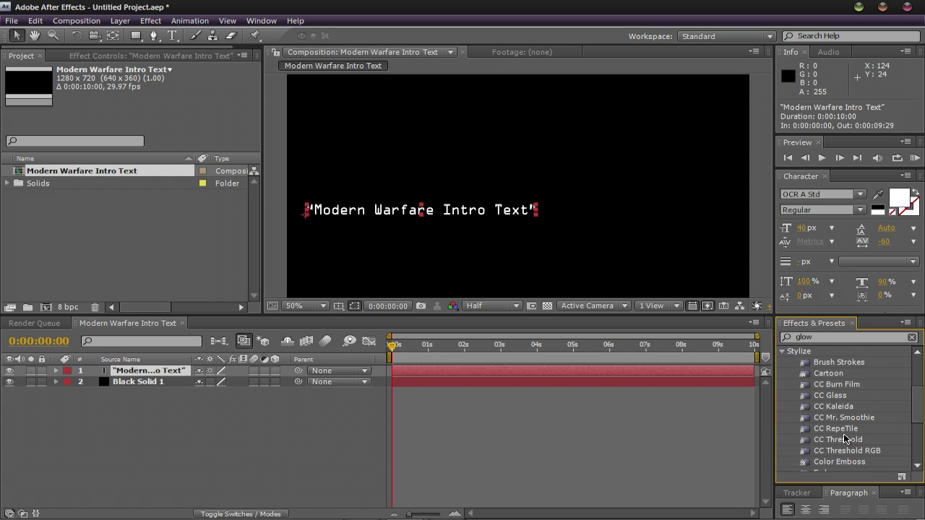
scroll(914, 413, down, 3)
scroll(894, 353, up, 10)
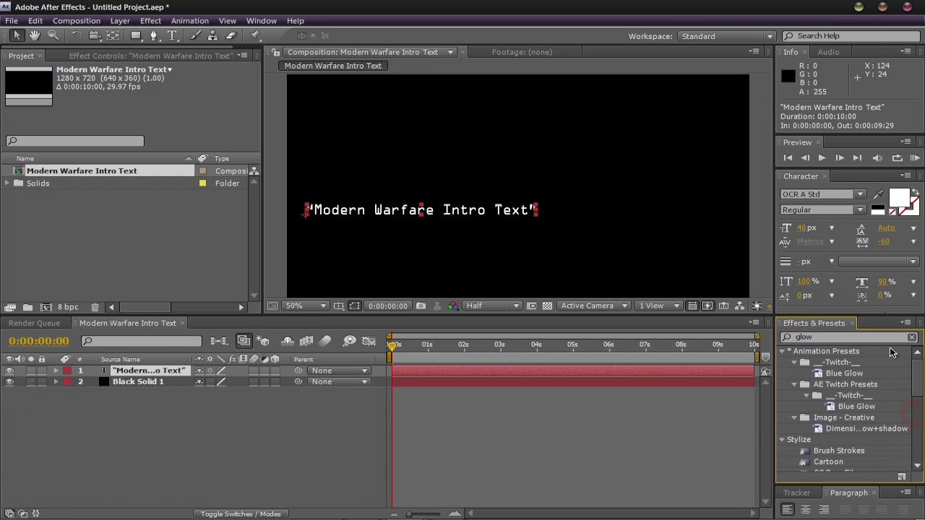
click(912, 338)
text(glow)
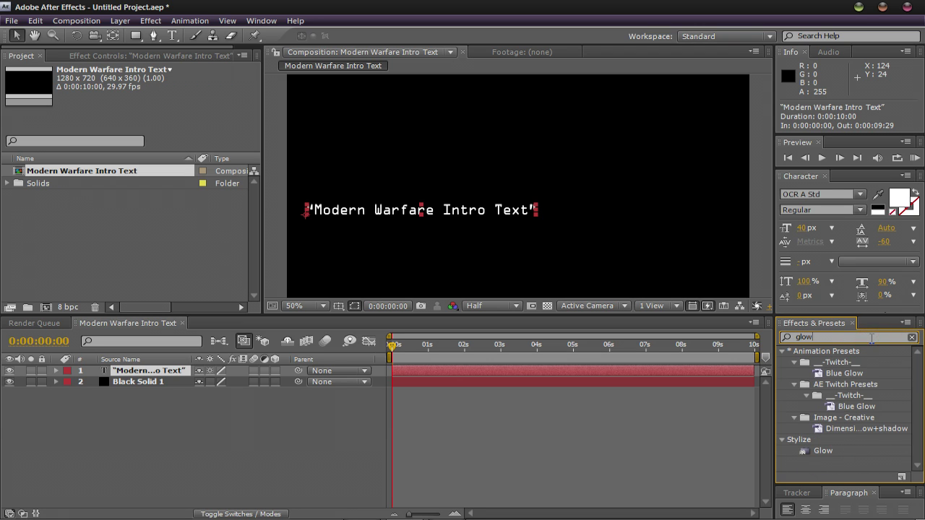
drag(824, 452, 369, 216)
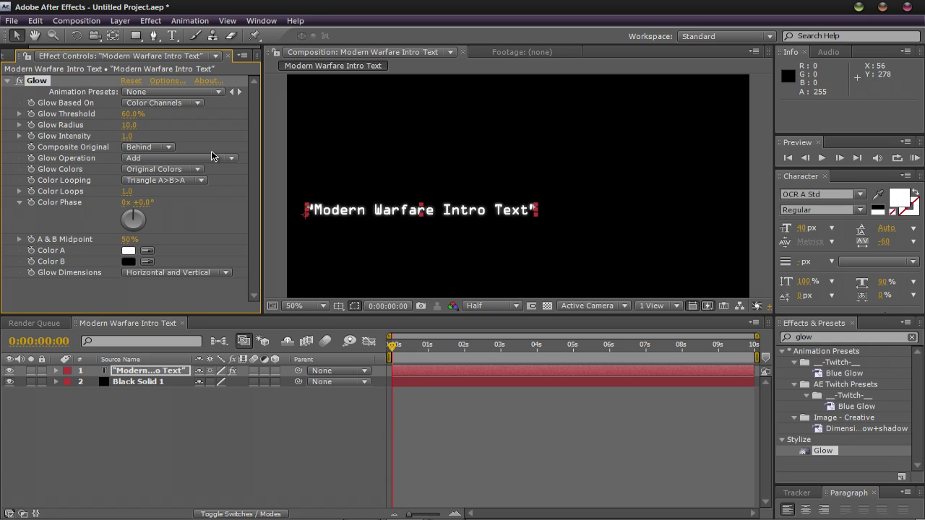
Step: Base the glow on the Alpha Channel and set Color A and Color B to the same bright green
click(157, 105)
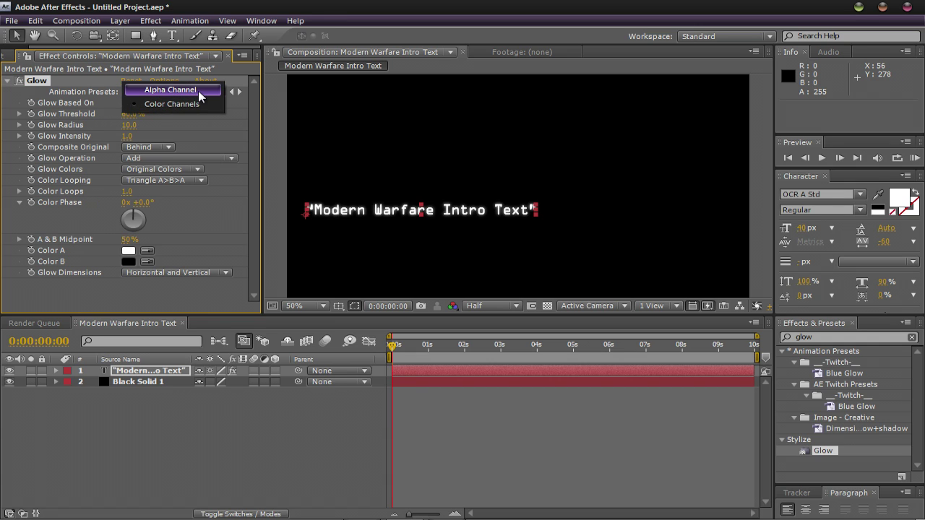
click(182, 91)
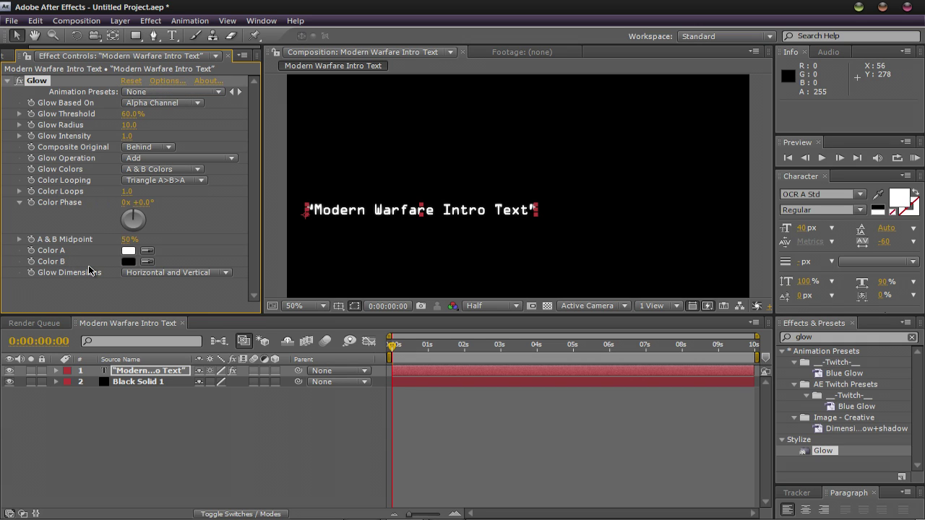
click(129, 251)
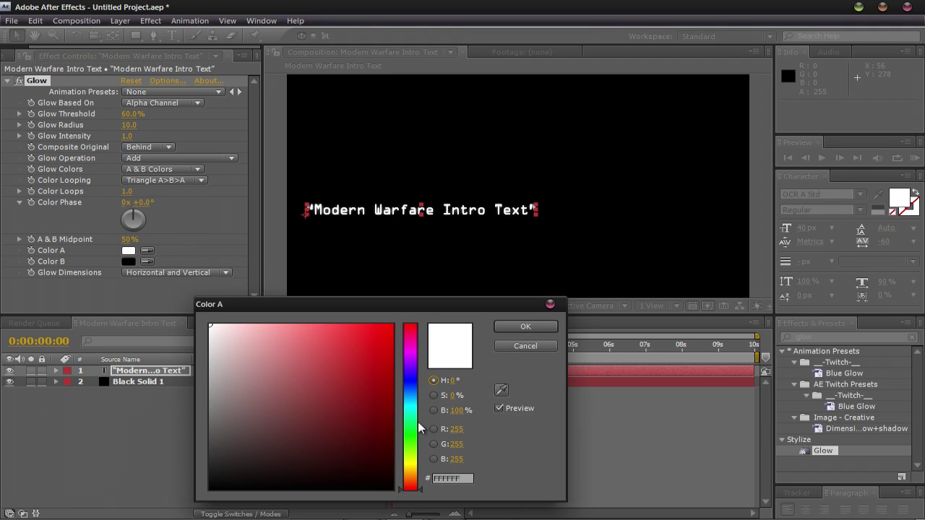
mouse_move(419, 430)
mouse_down()
mouse_move(416, 463)
mouse_move(416, 436)
mouse_up()
click(346, 420)
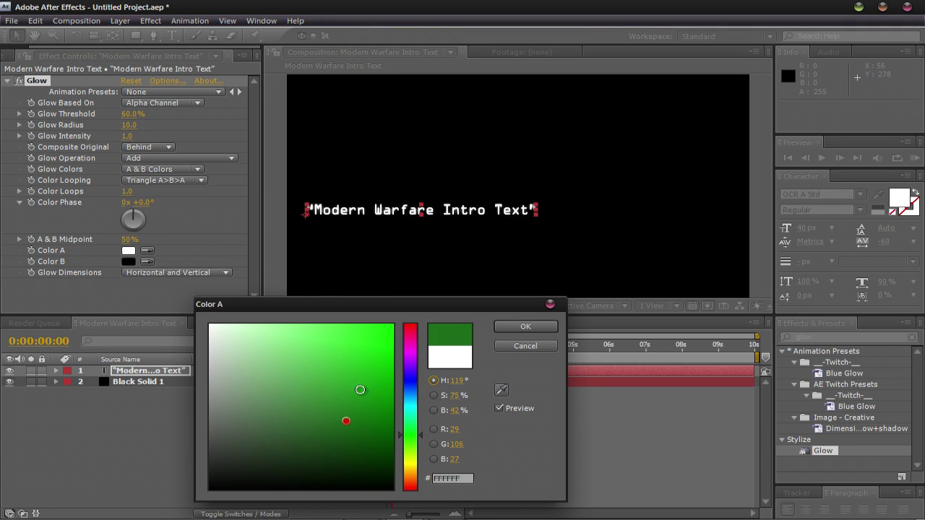
mouse_move(346, 347)
mouse_down()
mouse_move(361, 339)
mouse_move(366, 350)
mouse_up()
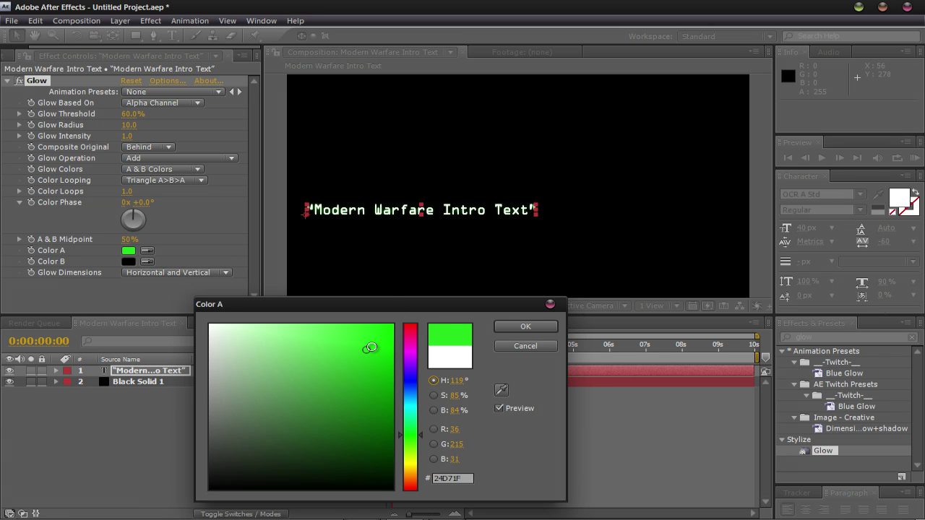
click(369, 350)
click(525, 327)
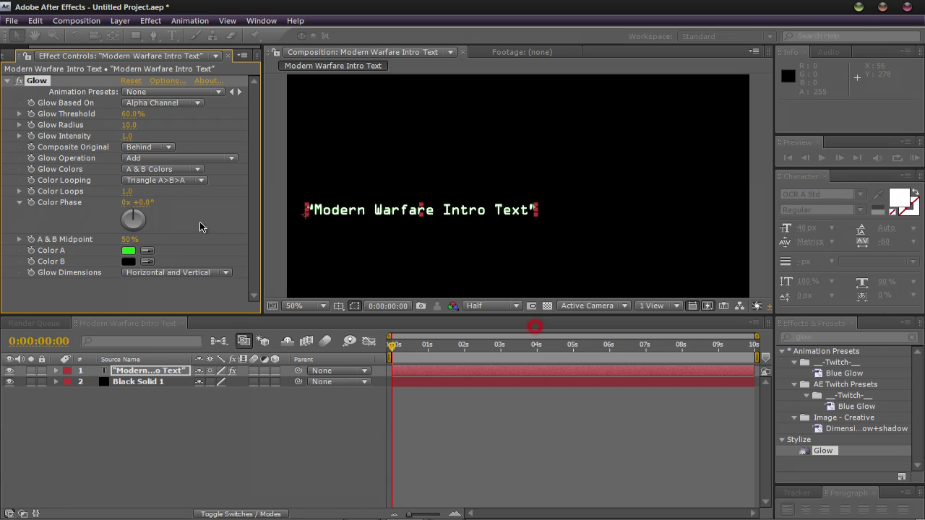
click(148, 263)
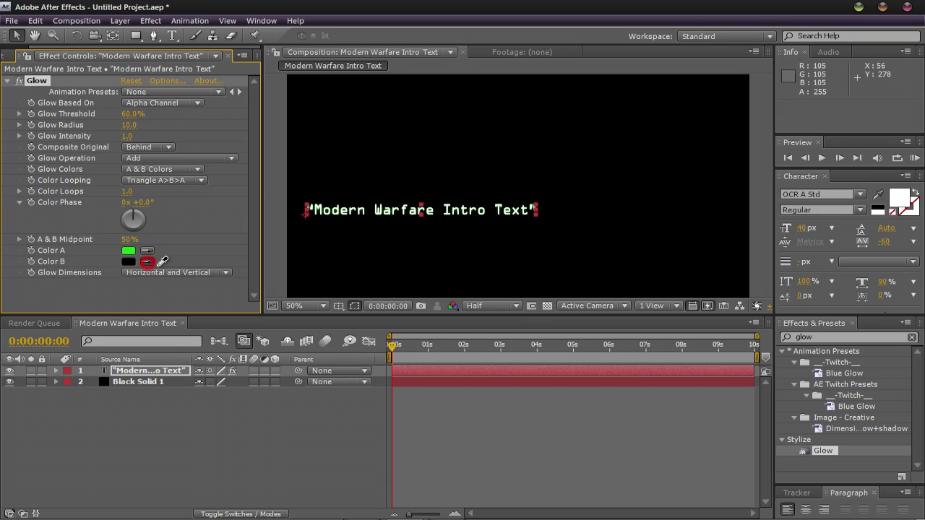
click(134, 251)
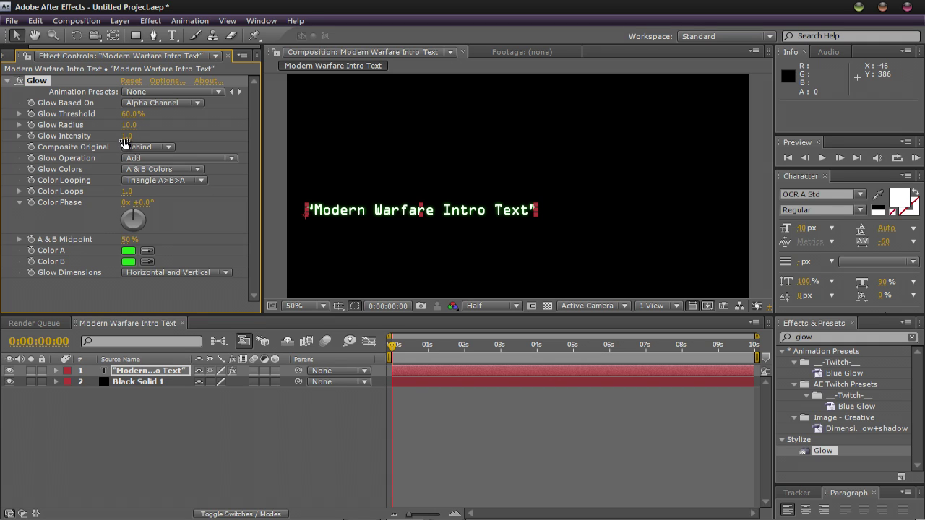
Step: Set Glow Radius to 29 and Glow Intensity to 1.2, then bring back the Project panel
drag(140, 138, 158, 124)
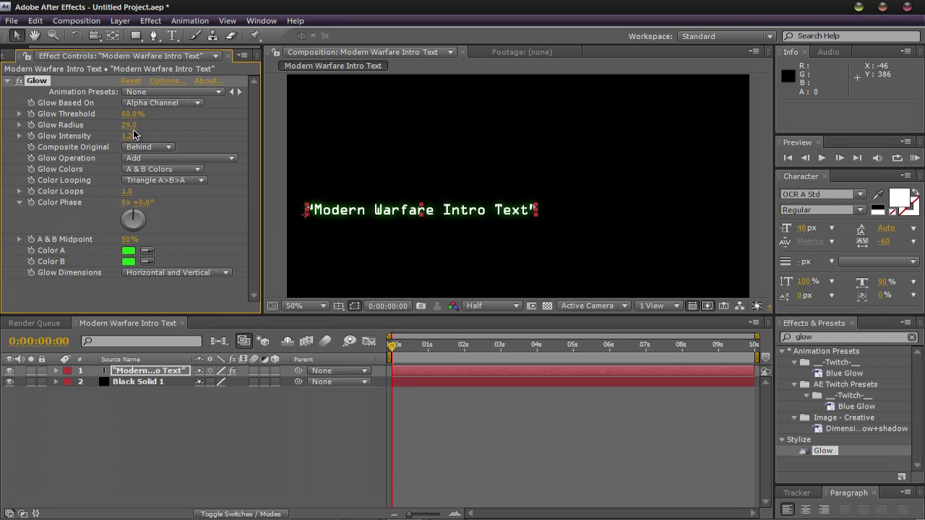
drag(133, 137, 129, 136)
click(186, 398)
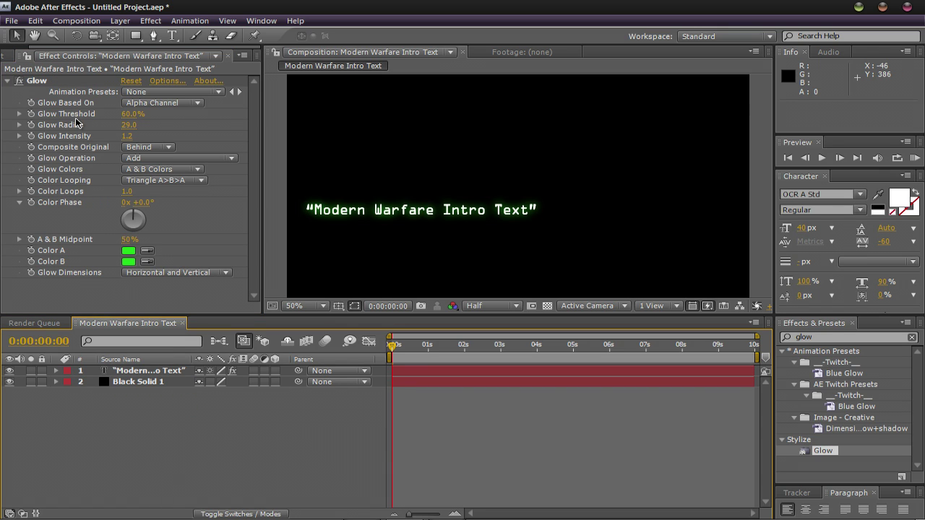
click(3, 56)
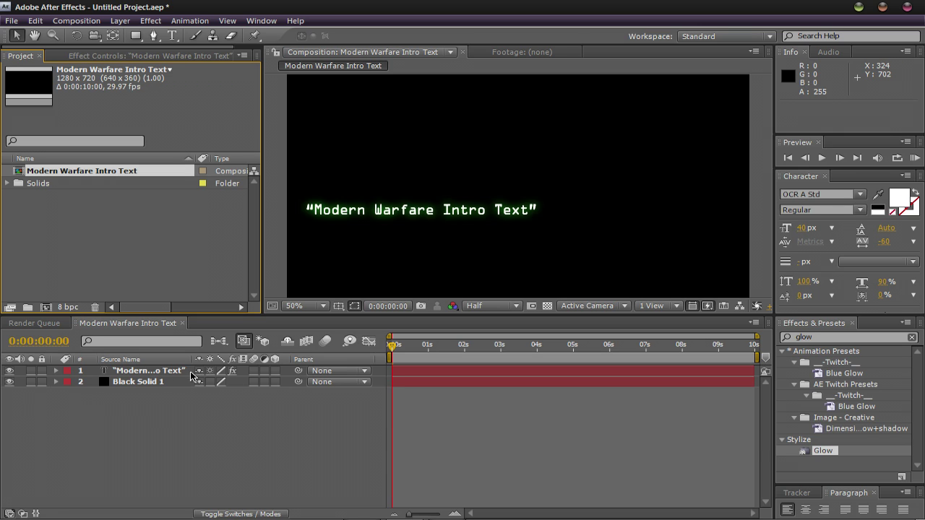
Step: Duplicate the title text layer and move the copy down to a second line
click(163, 371)
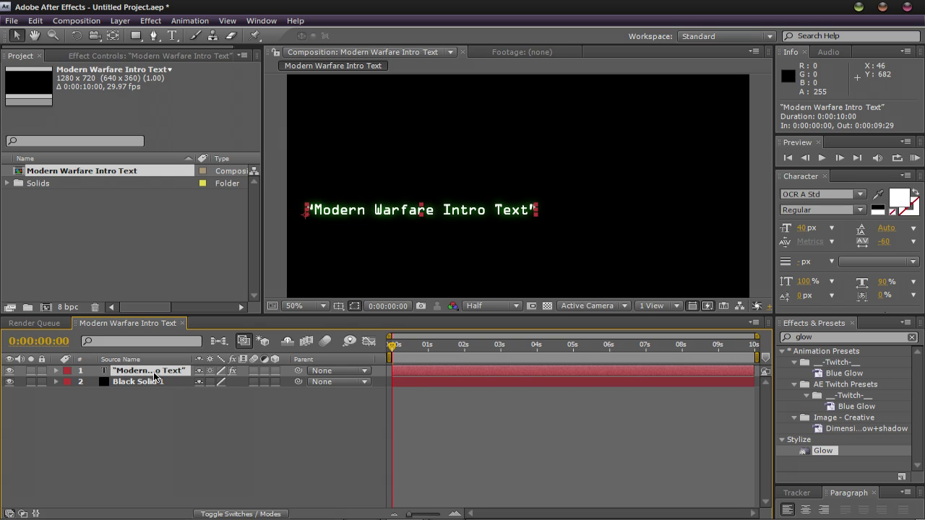
key(ctrl+d)
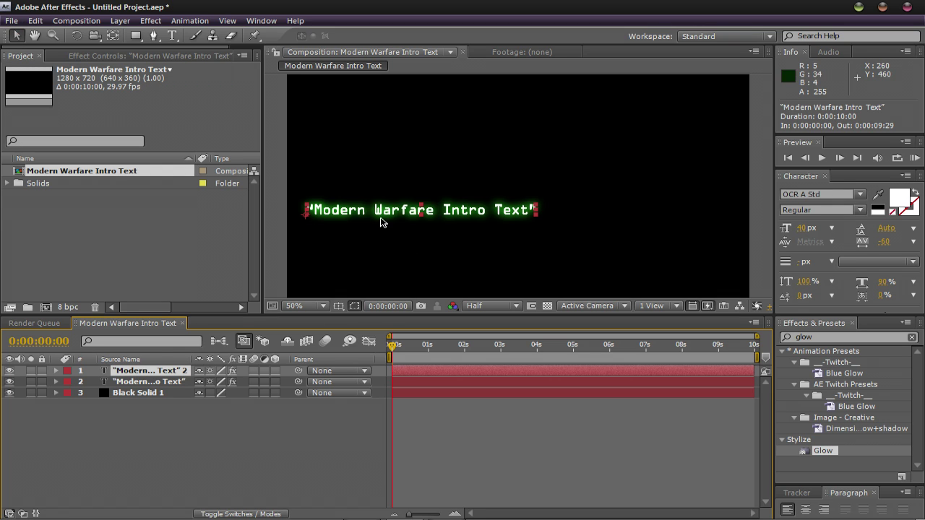
drag(381, 216, 381, 239)
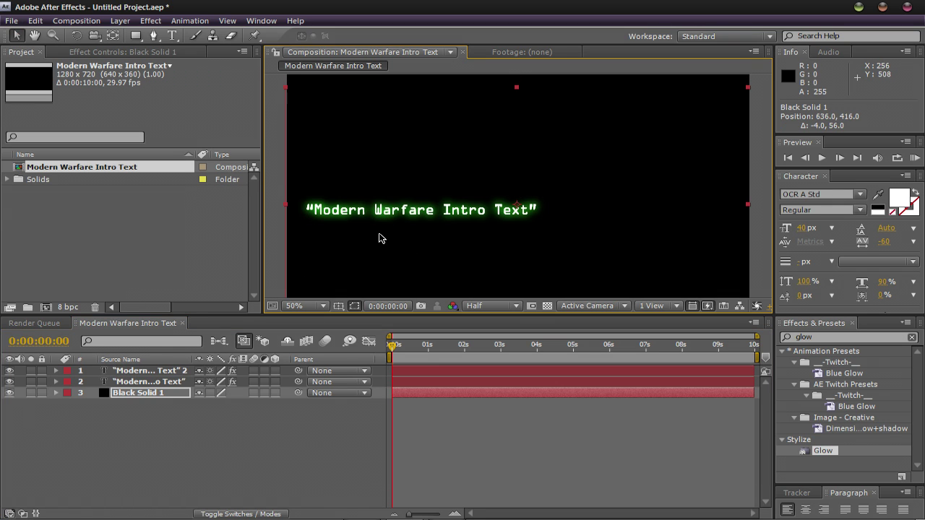
click(185, 463)
click(150, 371)
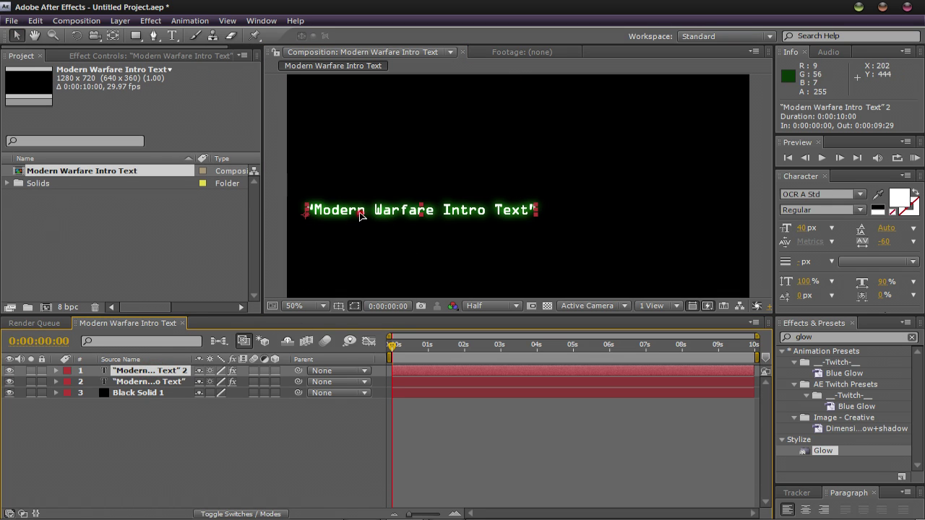
drag(358, 212, 362, 229)
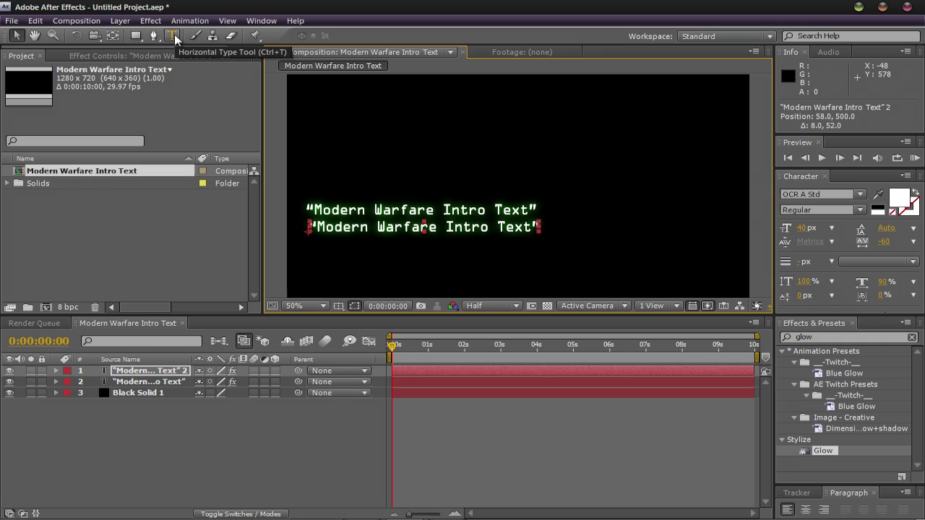
Step: Replace the copy's text with the creator's name and shift it slightly right
click(172, 36)
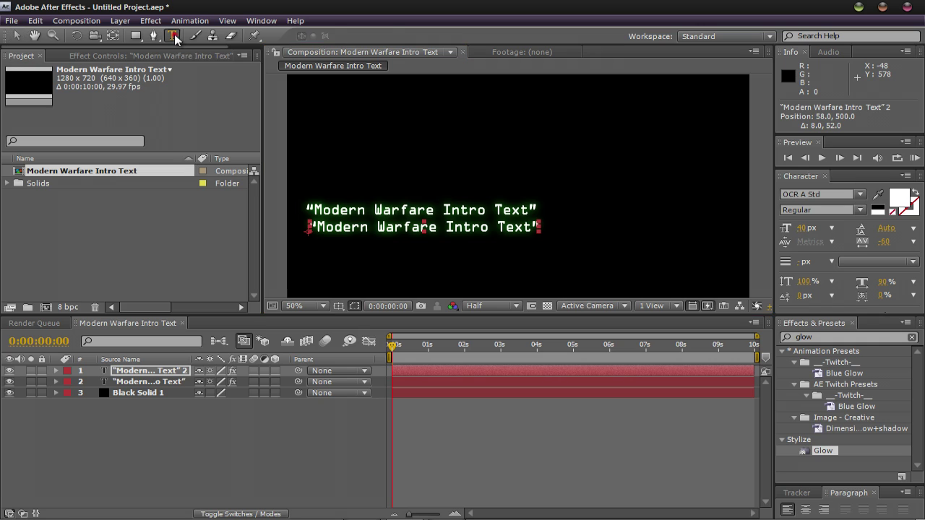
click(464, 230)
drag(538, 227, 307, 228)
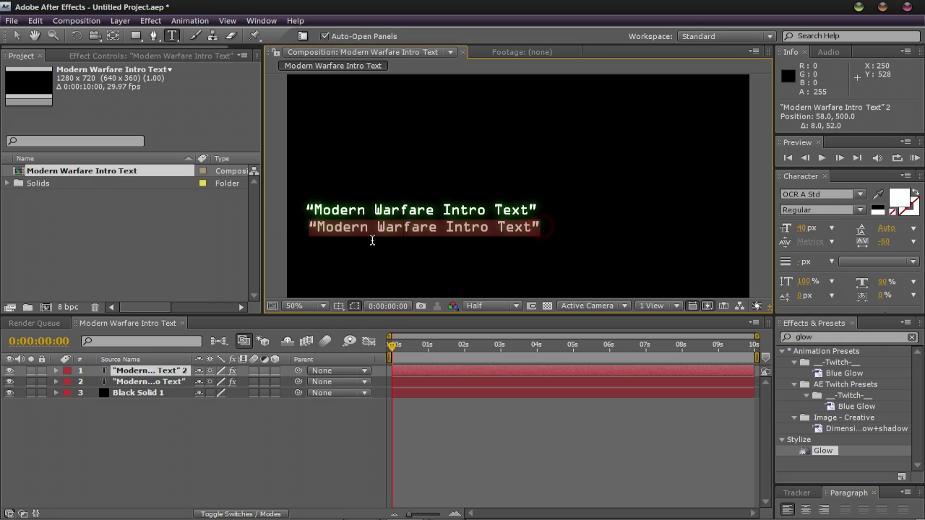
text(Vinny Hardeo)
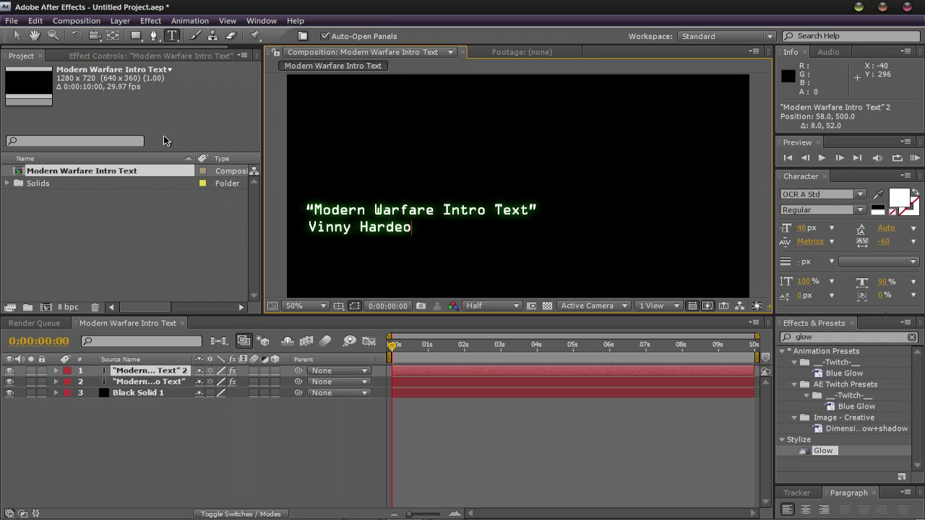
click(16, 36)
drag(337, 231, 344, 229)
click(345, 242)
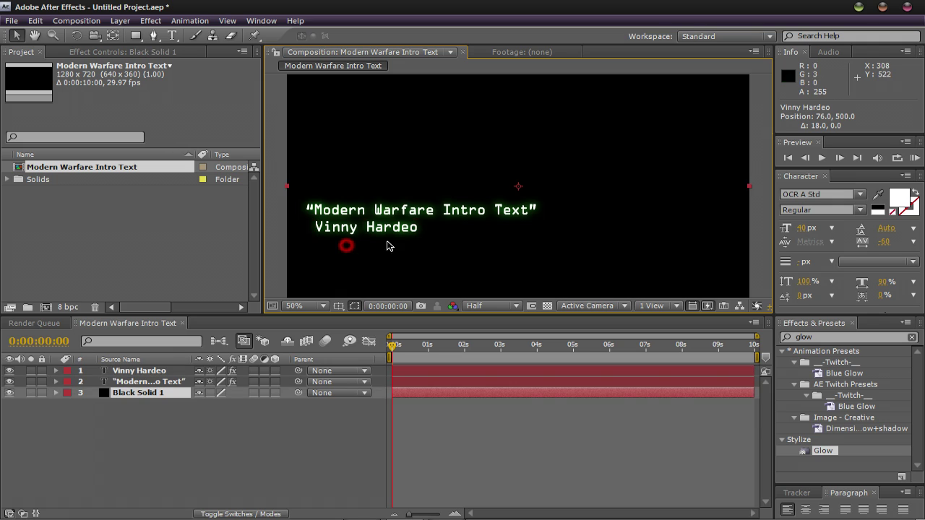
click(153, 371)
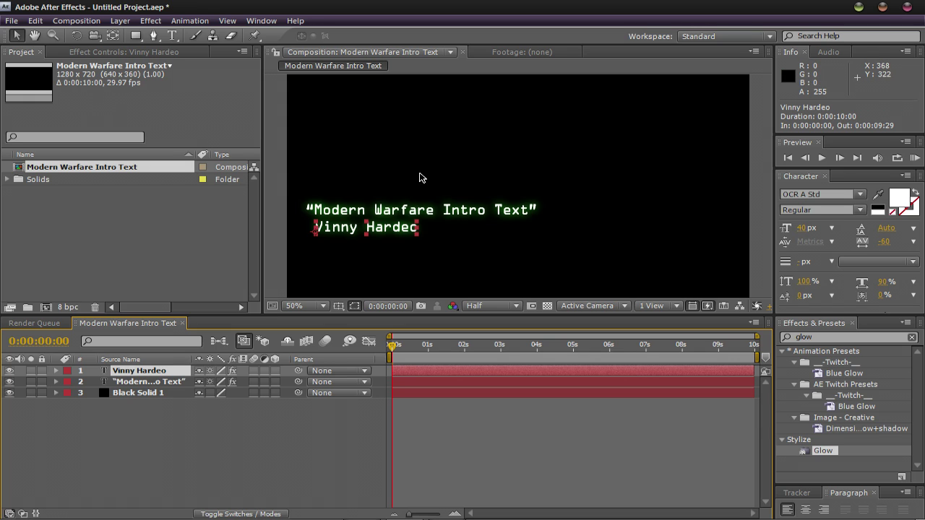
Step: Duplicate the name layer onto a third line and retype it as the channel name
key(ctrl+d)
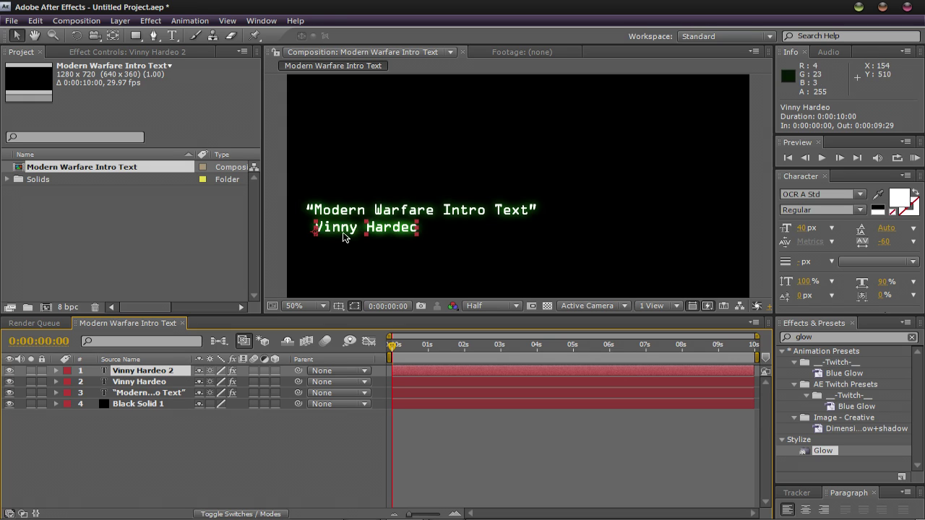
drag(343, 228, 345, 247)
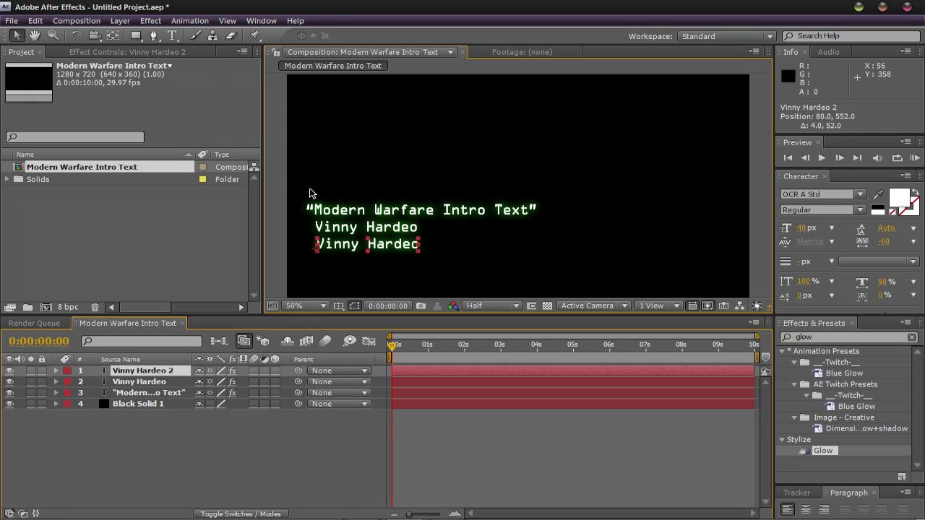
click(171, 36)
drag(426, 244, 230, 243)
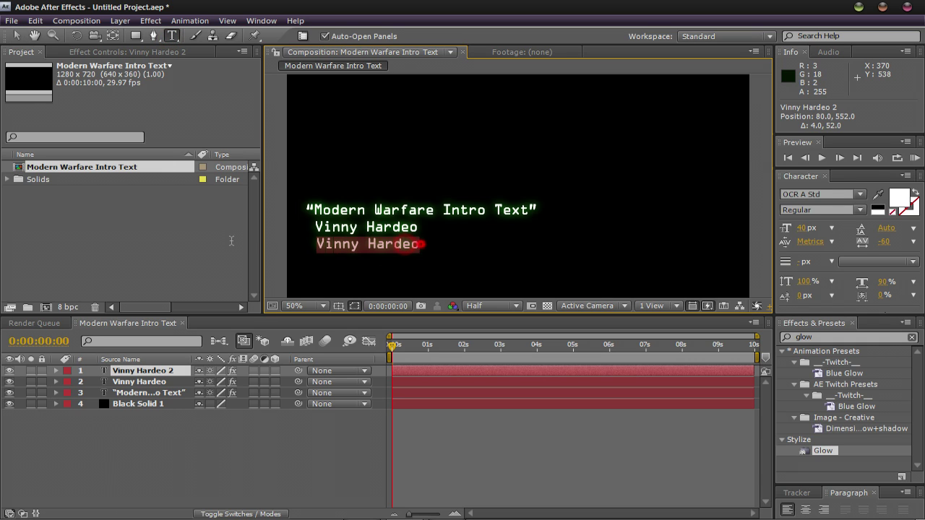
text(TeamXpl)
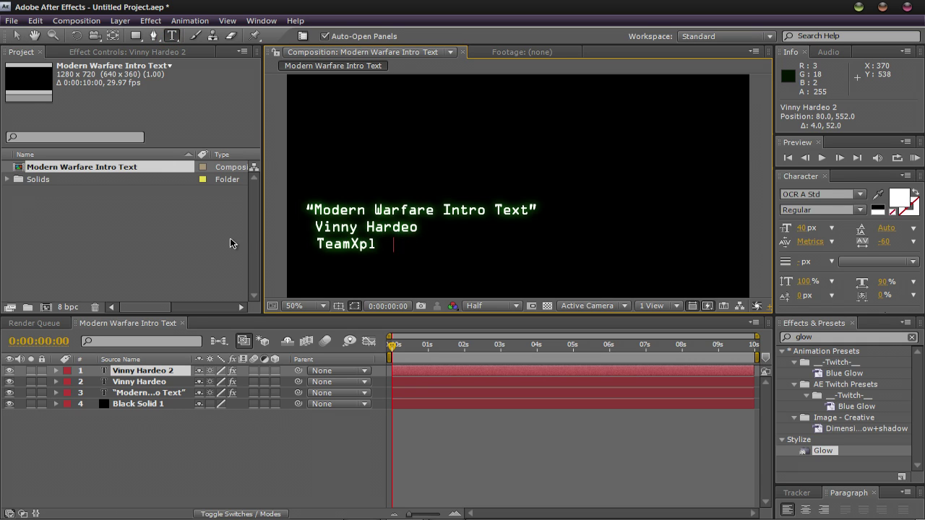
text(osionTV)
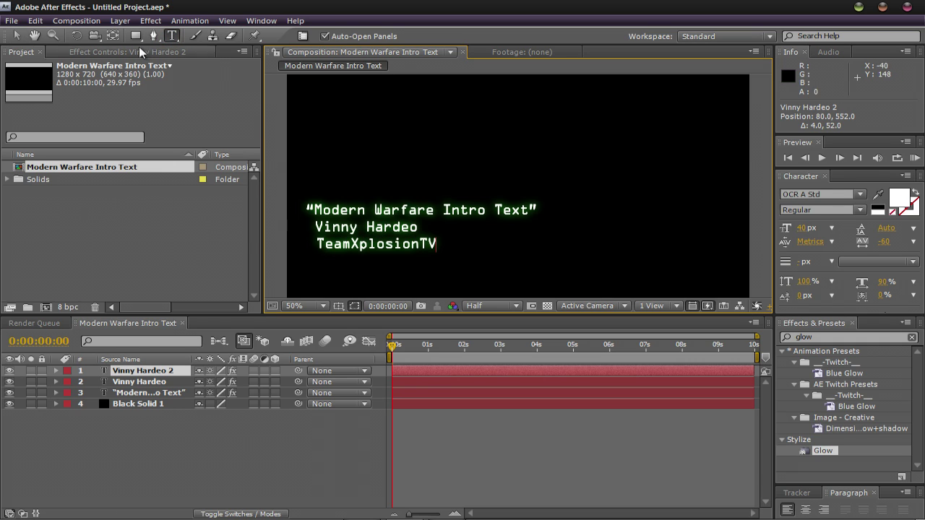
click(11, 36)
drag(329, 247, 328, 248)
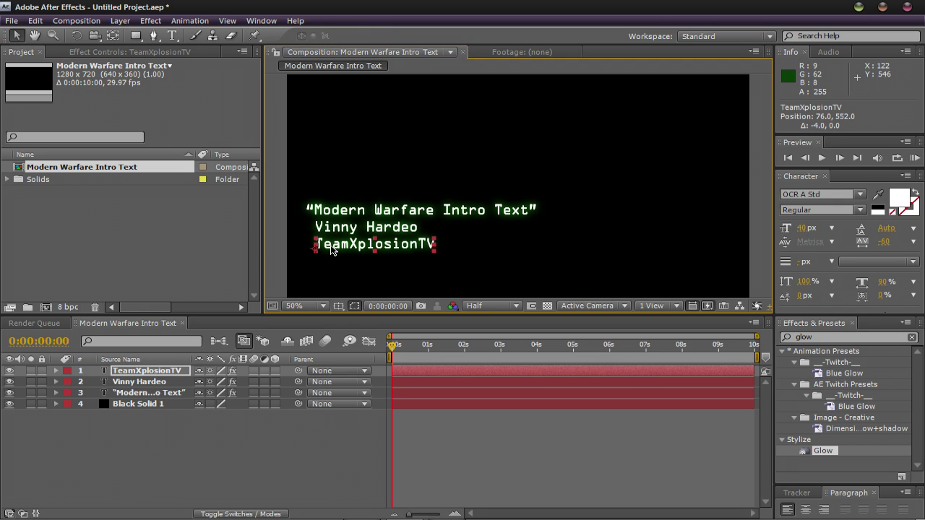
click(390, 278)
click(143, 370)
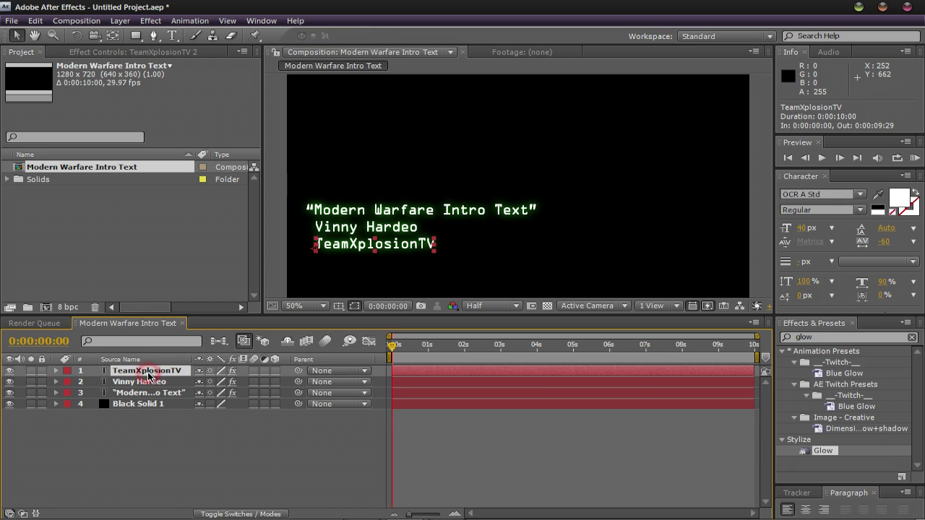
Step: Duplicate the channel-name layer onto a fourth line and retype it as the channel's YouTube address
key(ctrl+d)
drag(348, 246, 348, 266)
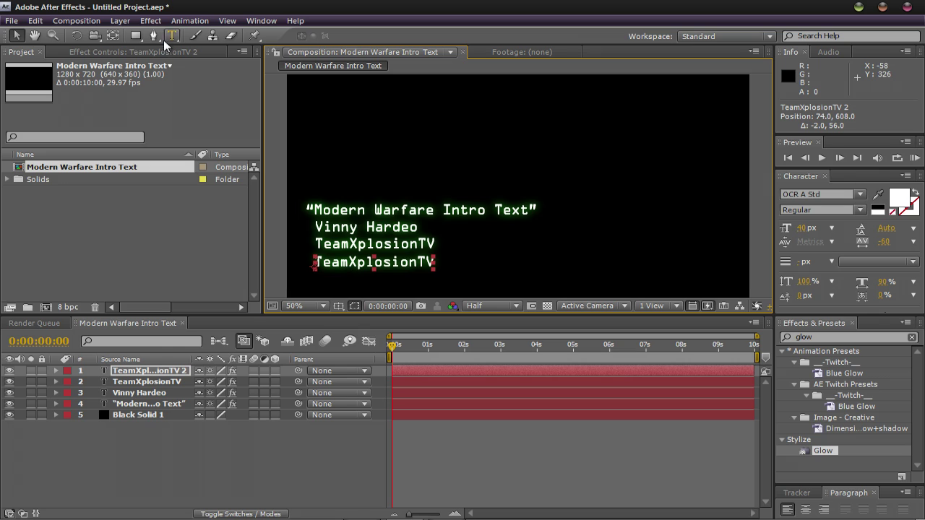
click(174, 35)
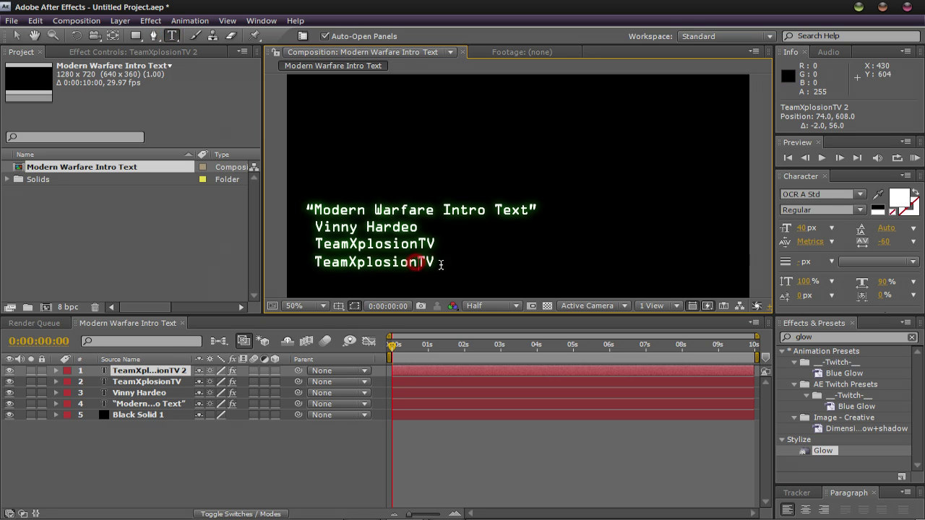
double_click(441, 264)
text(YouTu)
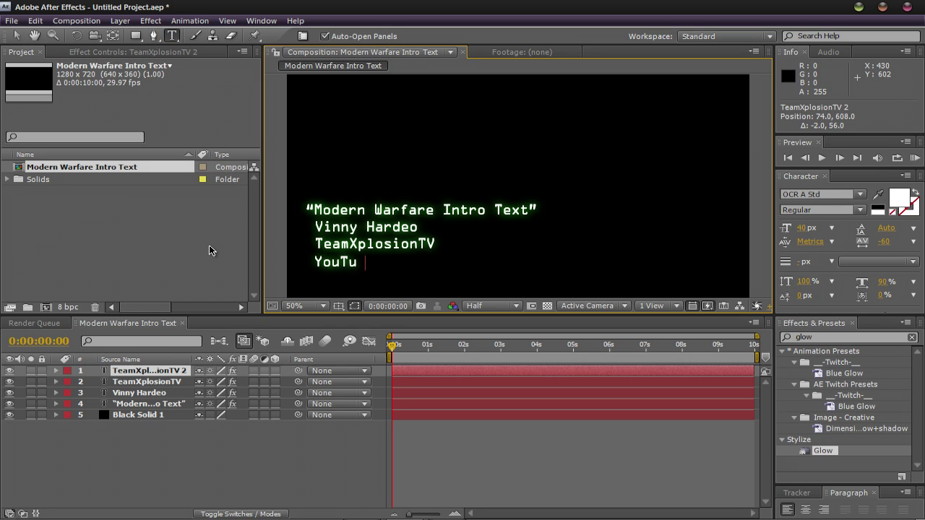
text(be.com/tea)
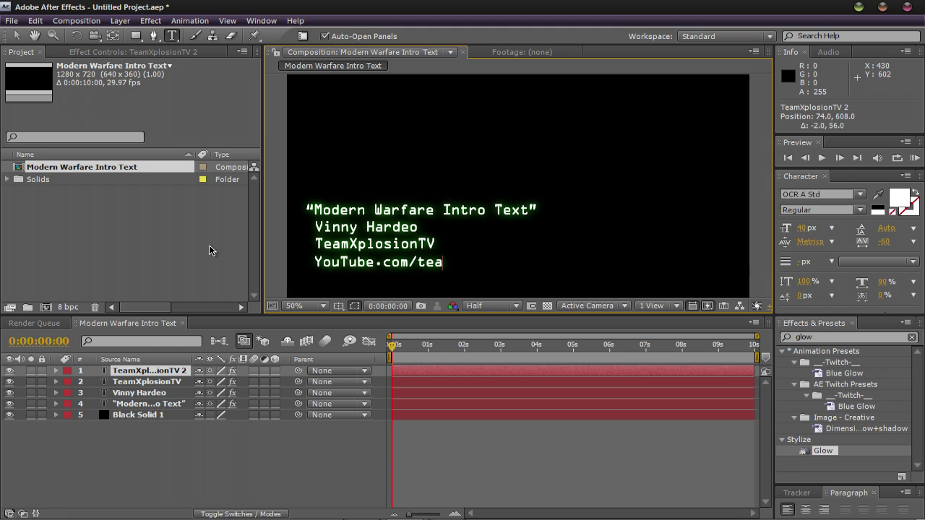
text(mxplosiontv)
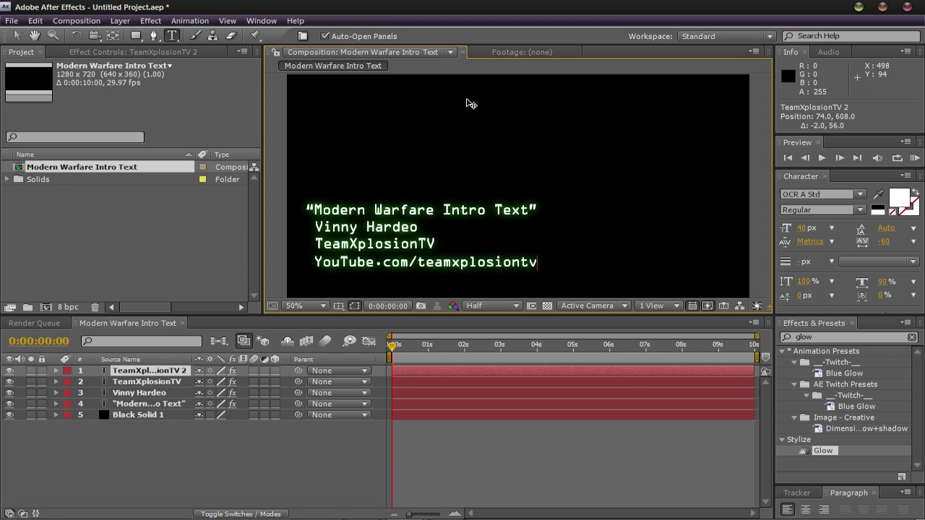
click(16, 36)
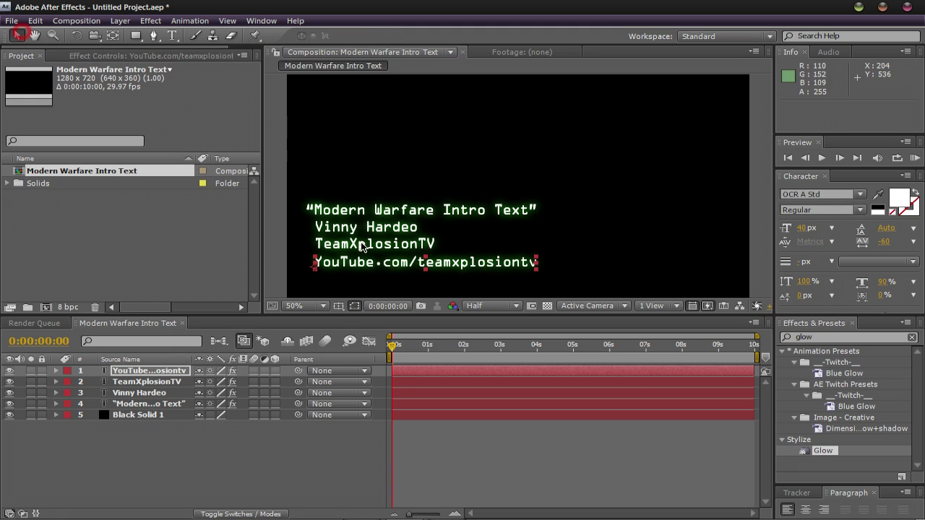
drag(356, 264, 357, 263)
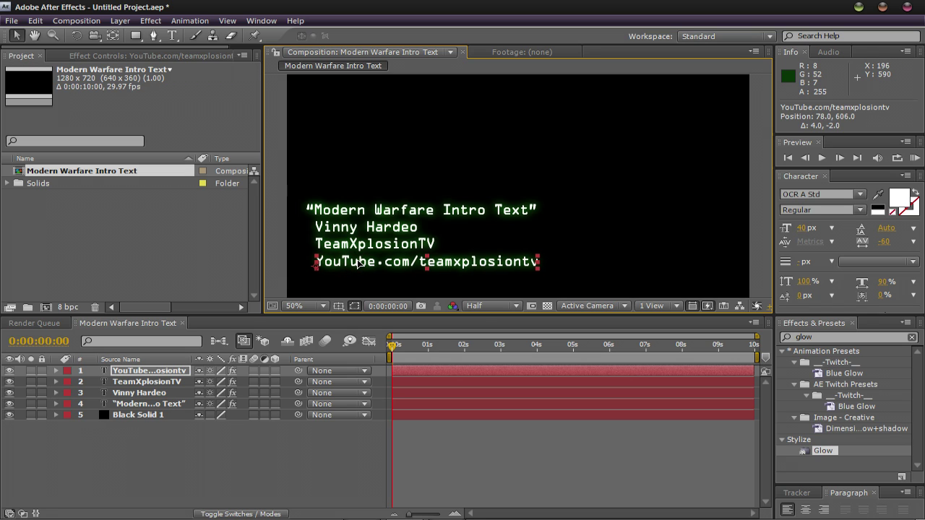
click(292, 202)
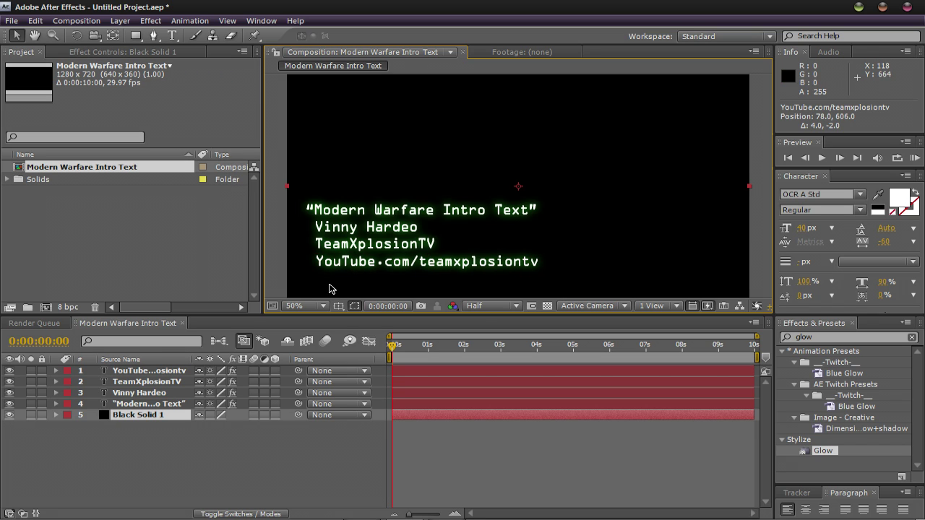
Step: Nudge the title line slightly to the right in the composition
click(144, 403)
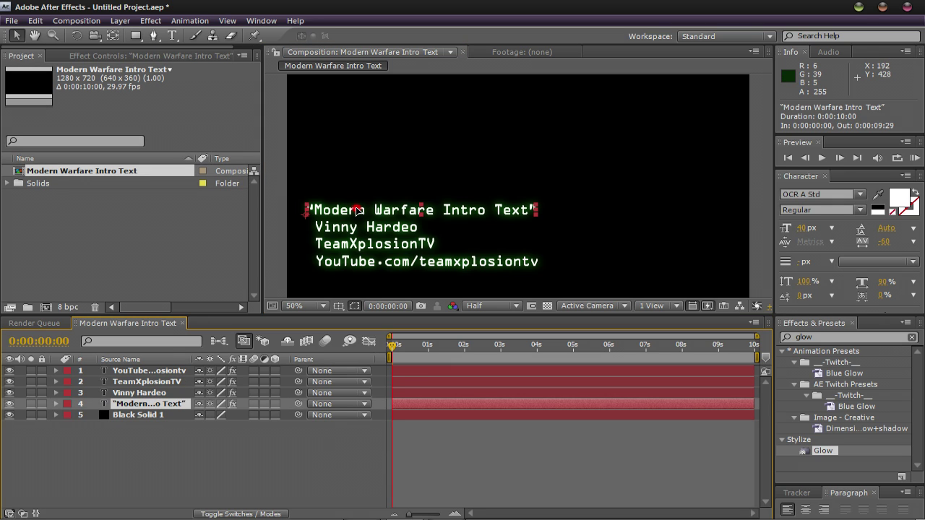
click(358, 209)
drag(357, 210, 358, 210)
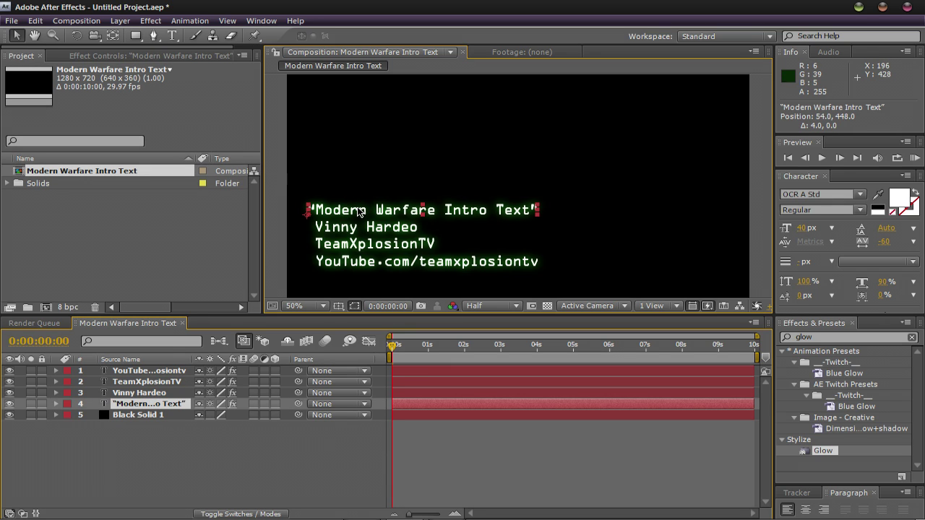
click(367, 182)
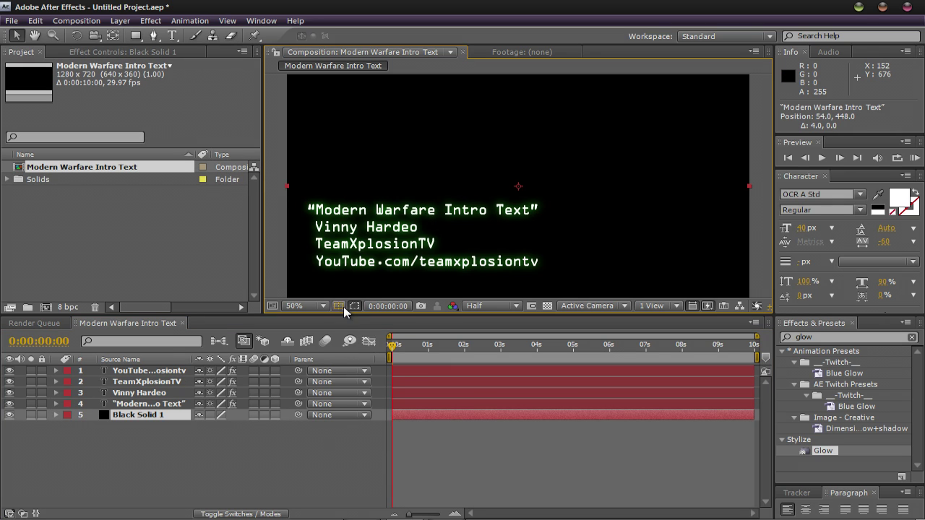
click(247, 344)
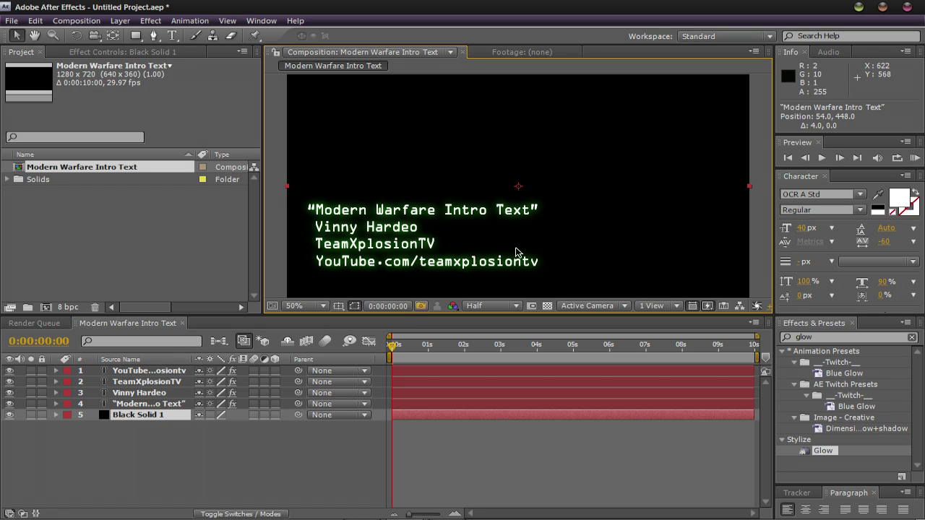
Step: Move the title layer to the top of the Timeline and the name layer to second place
click(144, 406)
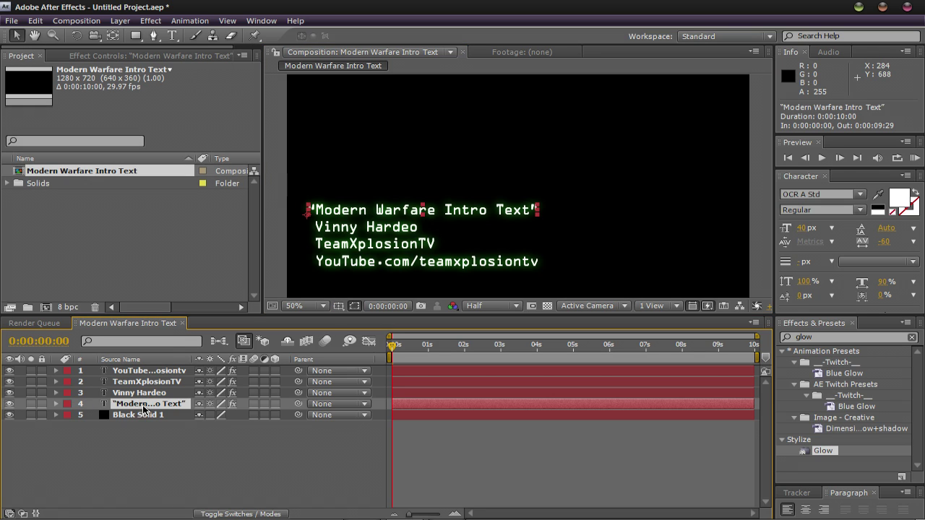
drag(160, 407, 164, 371)
drag(145, 411, 143, 390)
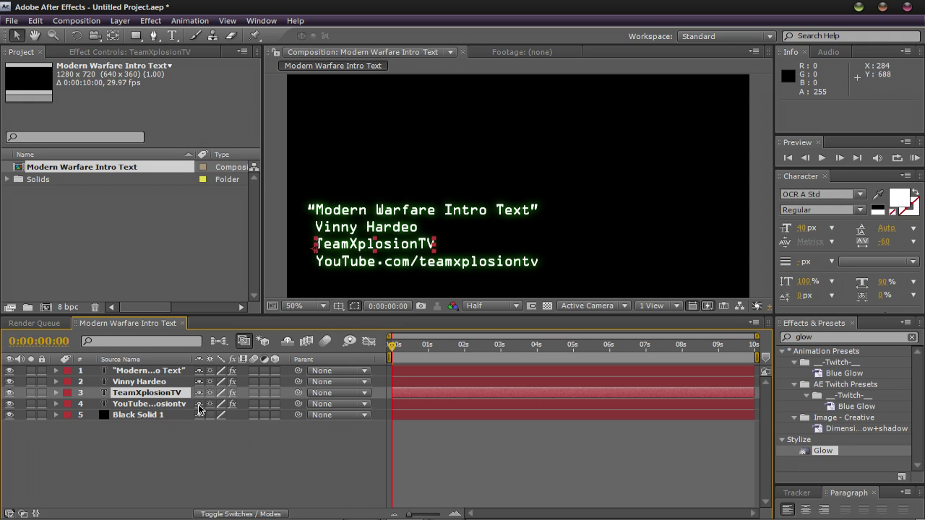
click(596, 261)
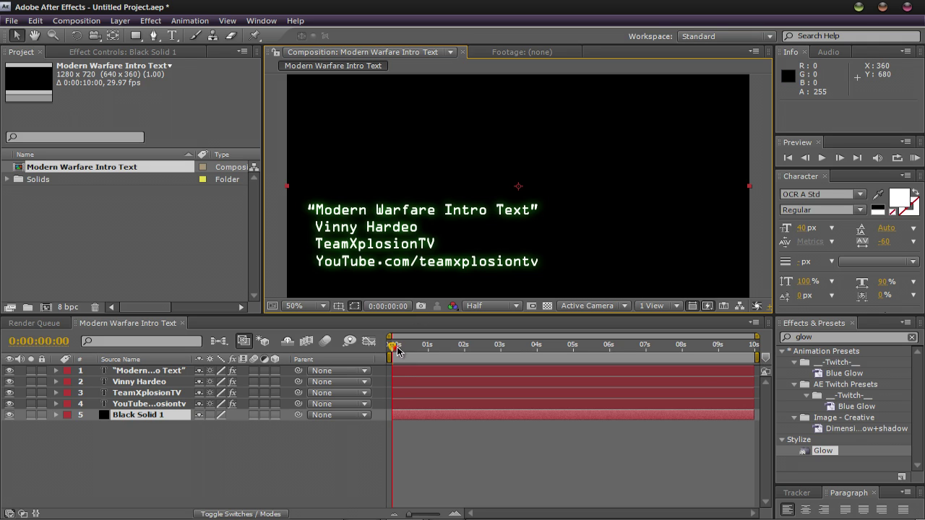
drag(397, 350, 419, 345)
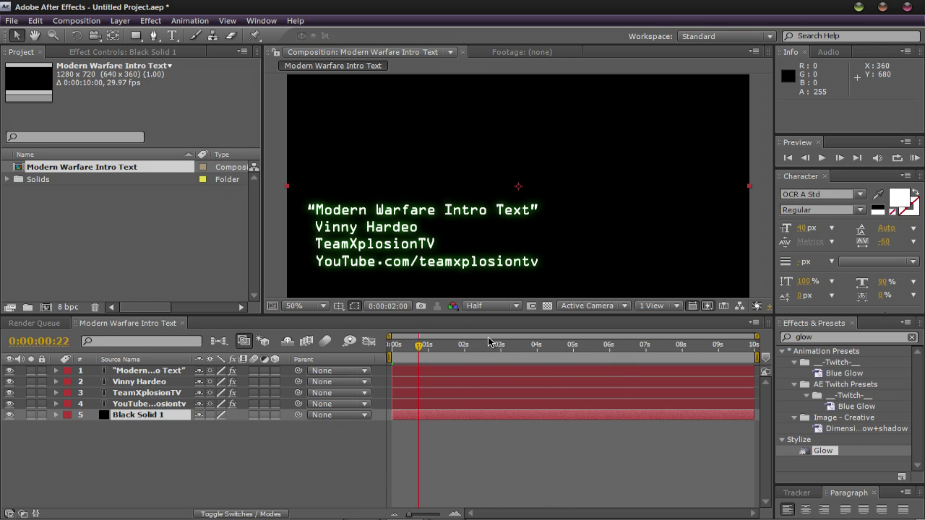
drag(488, 341, 391, 345)
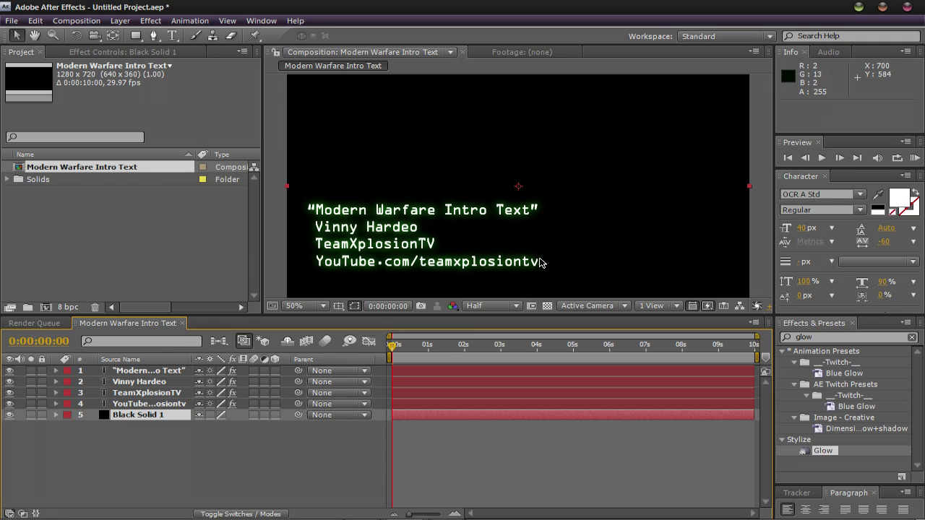
Step: Apply the Decoder Fade In preset (searched as 'decod') to the 'Modern Warfare Intro Text' title and scrub to preview
click(857, 337)
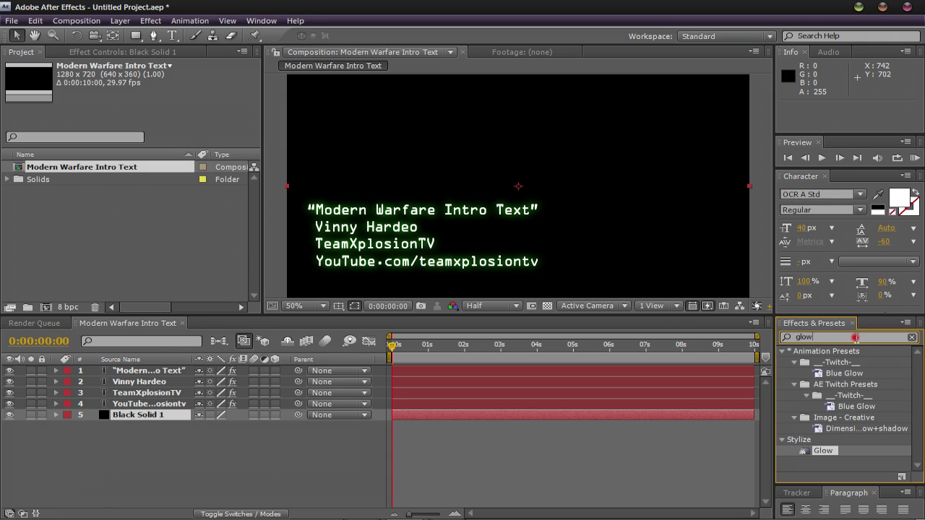
text(decode)
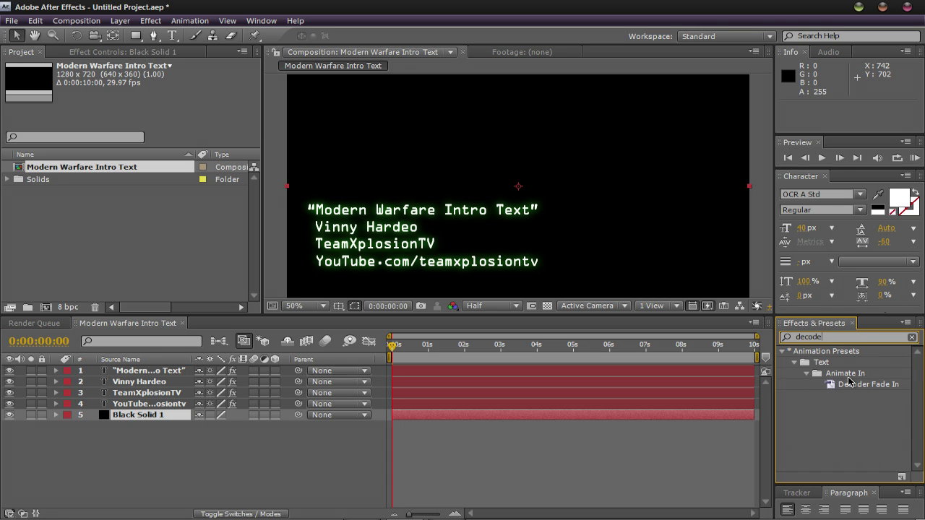
drag(860, 390, 409, 215)
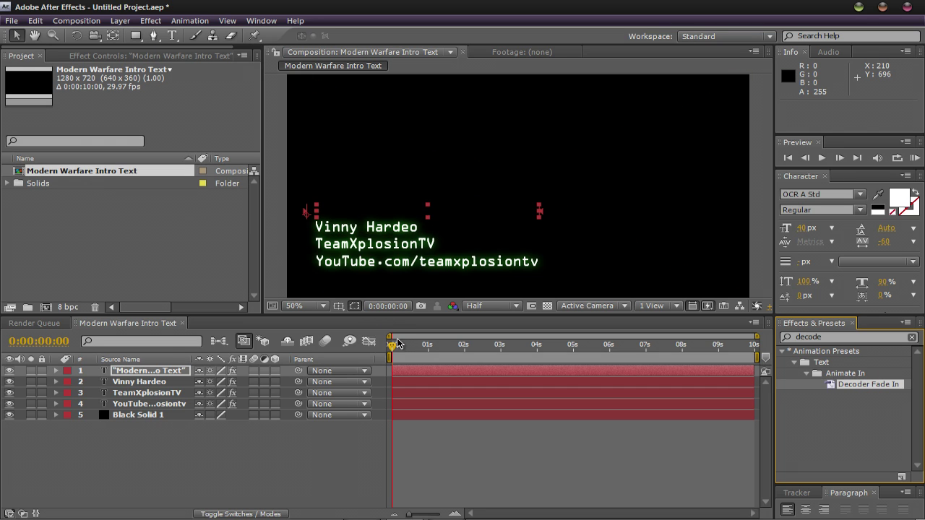
drag(392, 350, 523, 350)
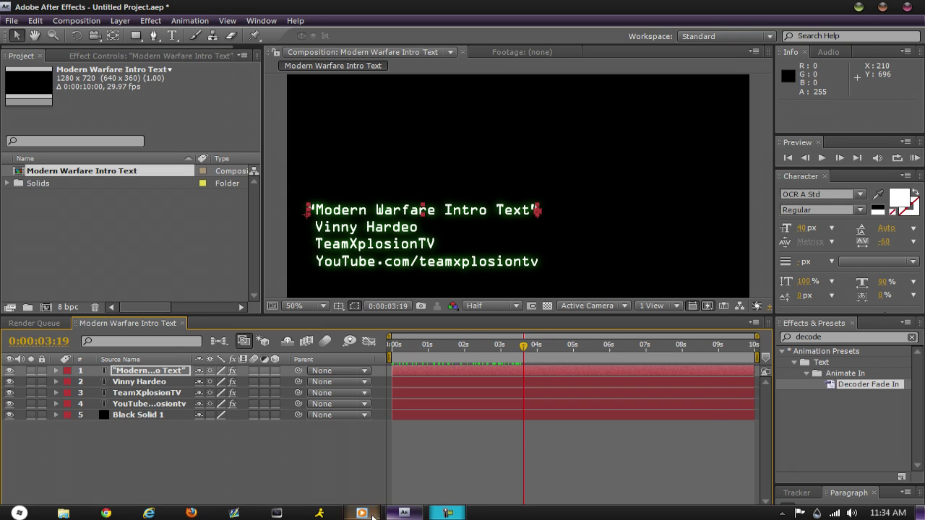
click(361, 513)
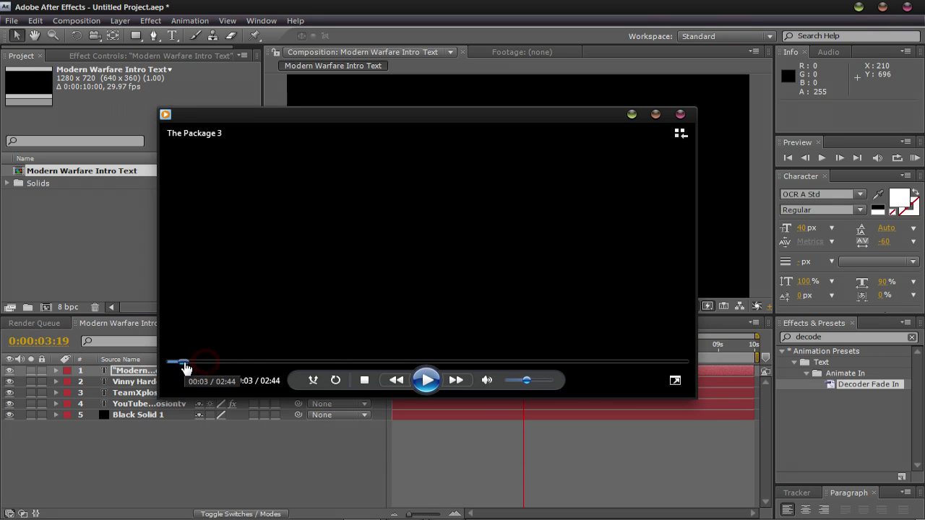
click(190, 361)
click(424, 383)
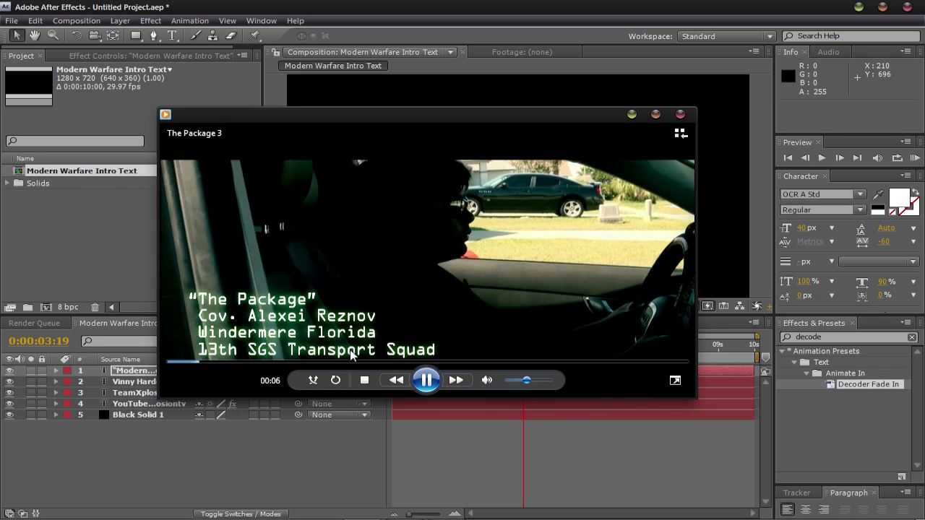
click(426, 381)
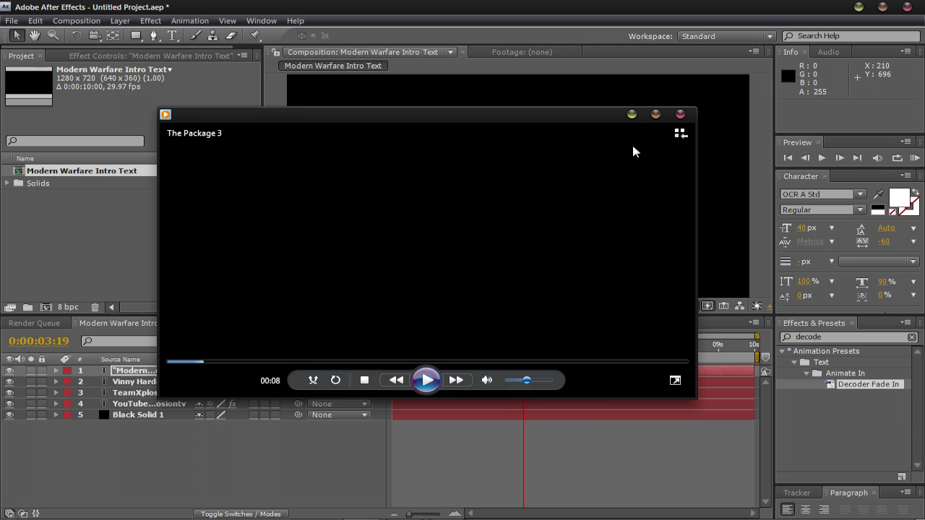
click(632, 115)
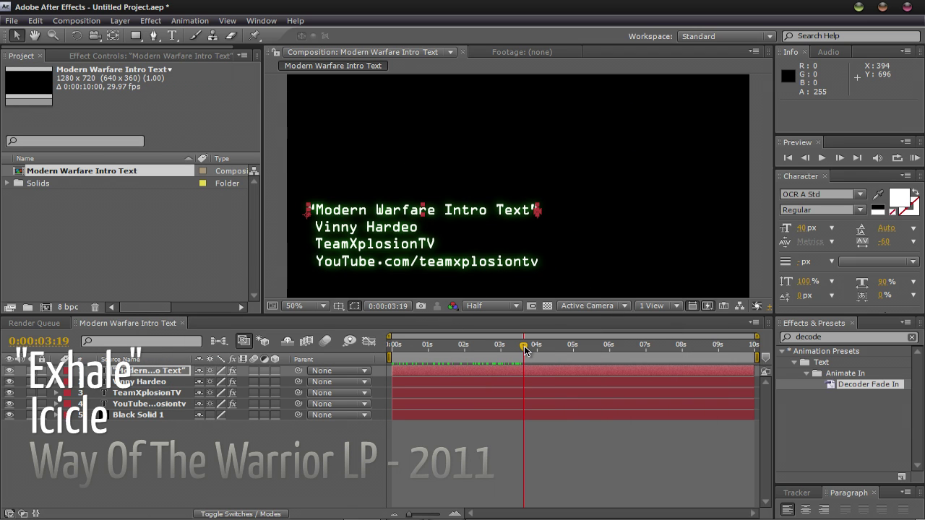
Step: Reveal the title layer's Text > Animator 1 > Range Selector 1 Start keyframes
drag(520, 352, 520, 348)
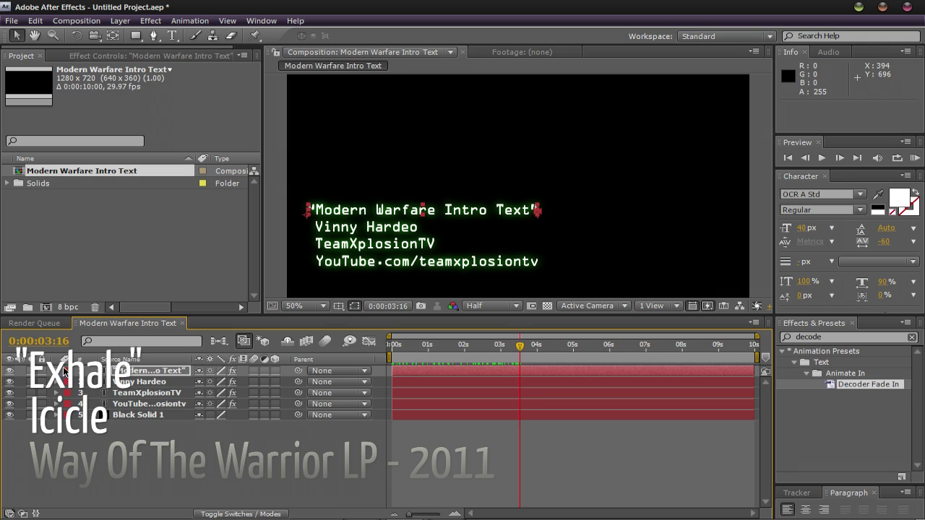
click(56, 371)
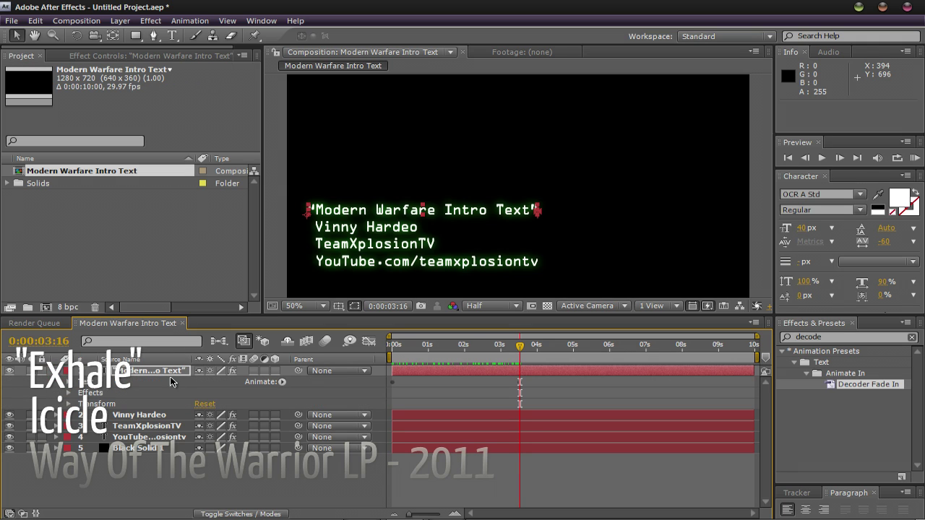
click(68, 382)
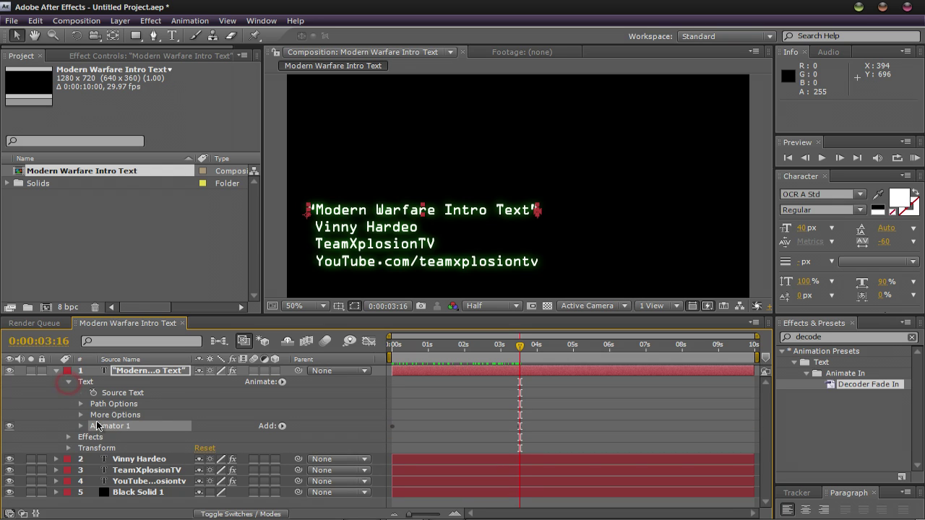
click(81, 426)
scroll(123, 437, down, 1)
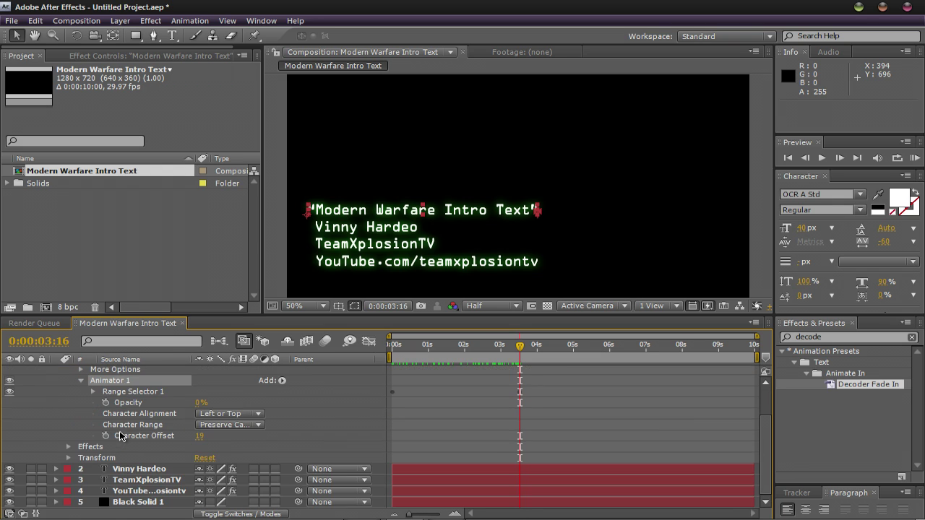
scroll(124, 438, up, 1)
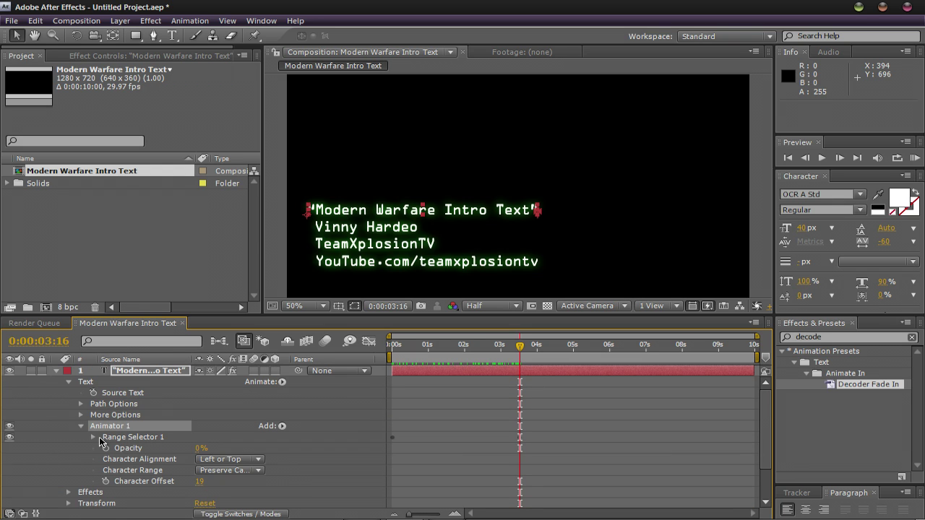
click(91, 437)
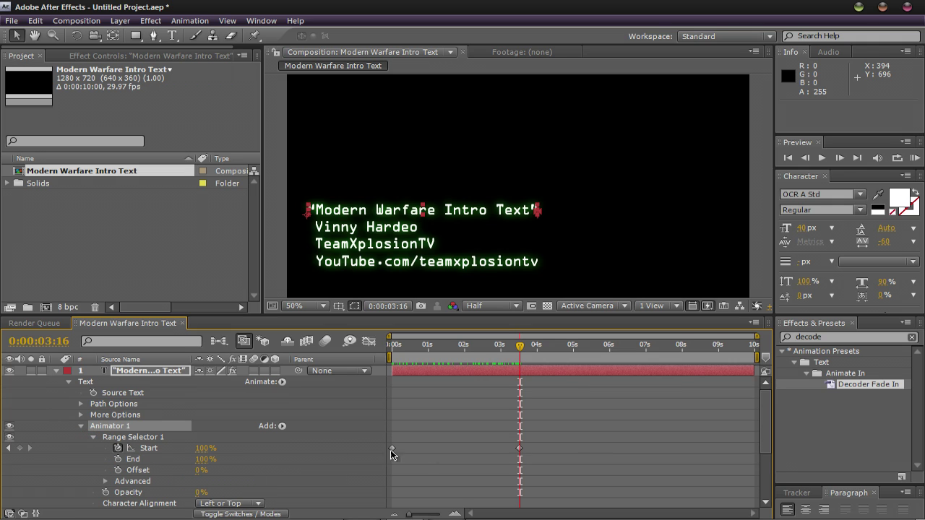
Step: Scrub and preview the existing decode timing up to its final Start keyframe
click(416, 421)
drag(518, 345, 460, 345)
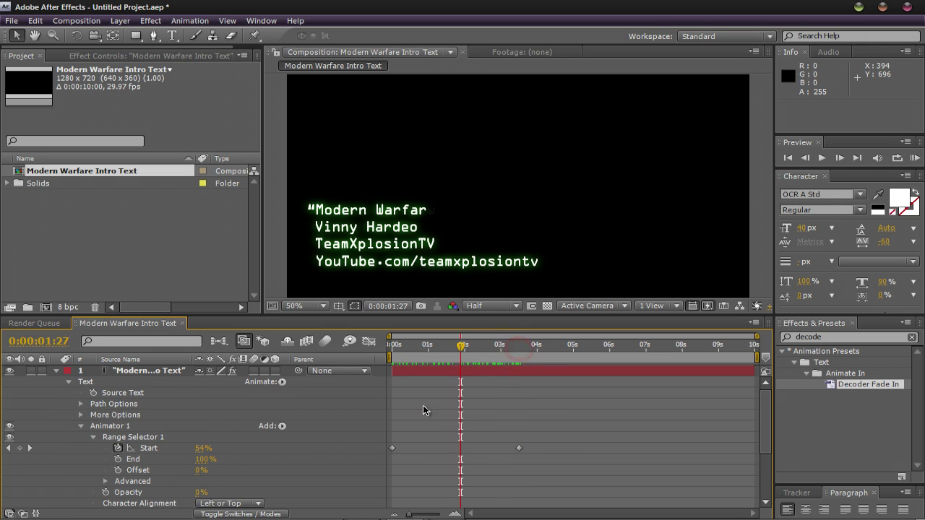
click(391, 449)
key(KP_0)
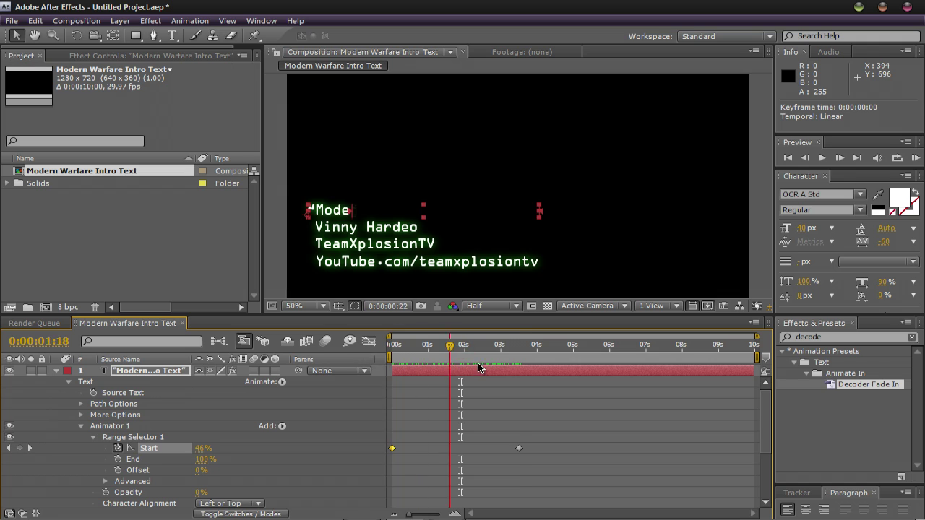
click(518, 363)
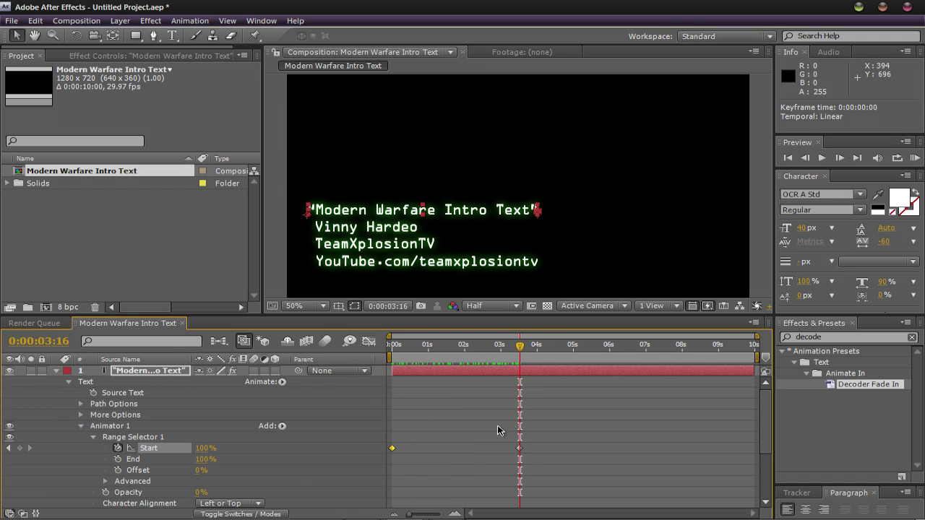
click(498, 454)
Step: Move the final Start keyframe earlier to about 0:00:00:10 and preview the faster decode
mouse_move(520, 452)
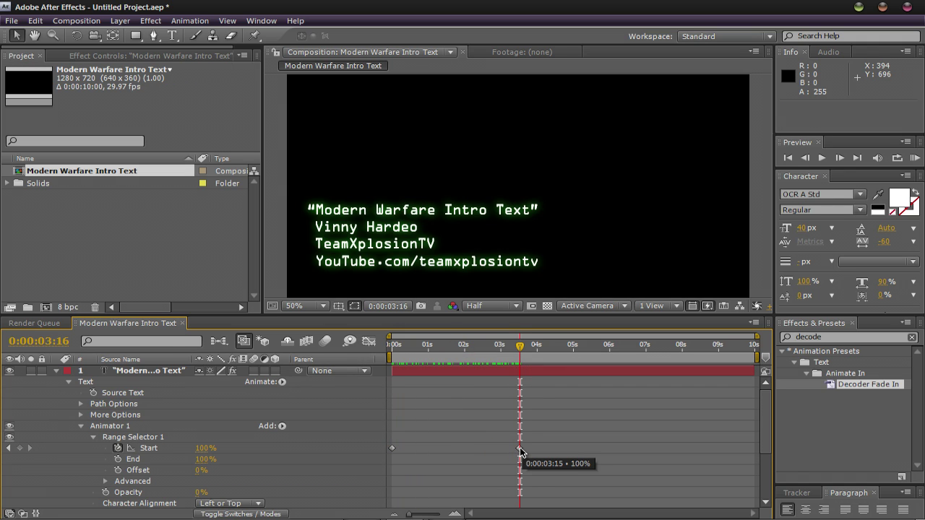
drag(520, 451, 431, 451)
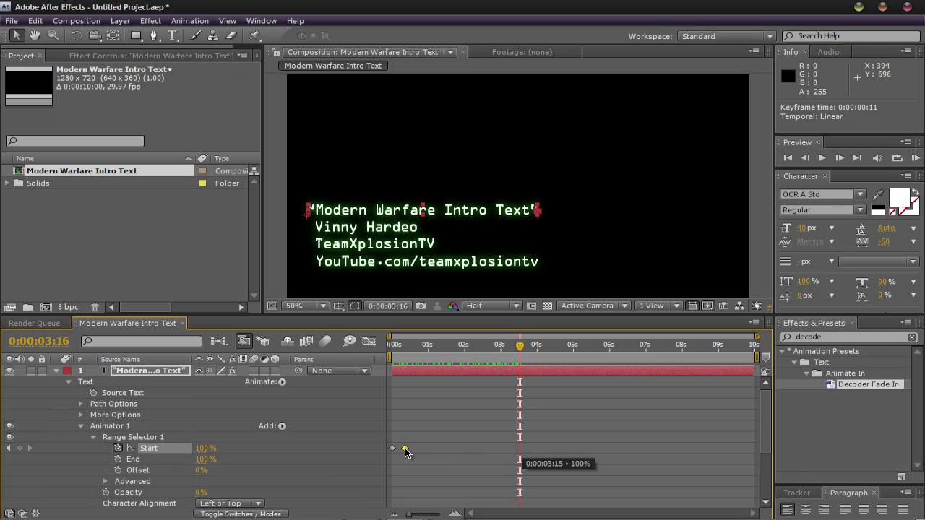
drag(519, 347, 383, 354)
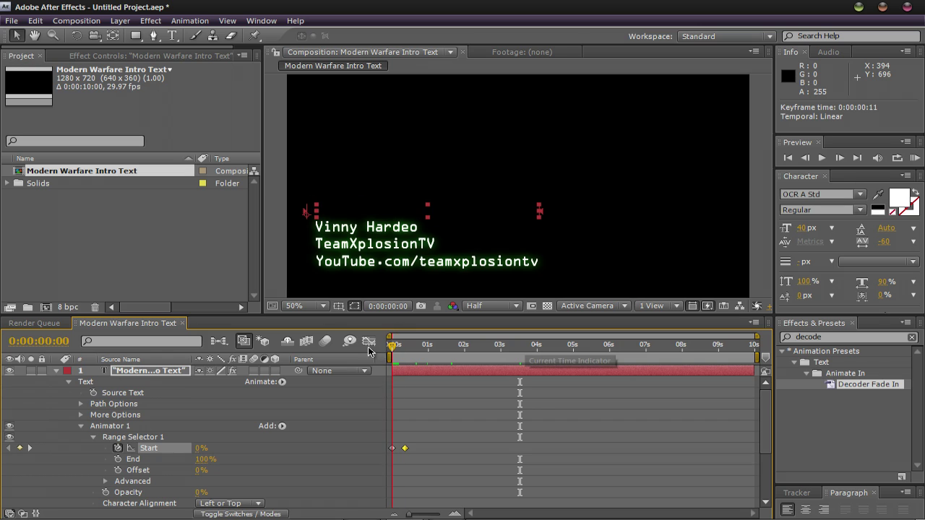
key(space)
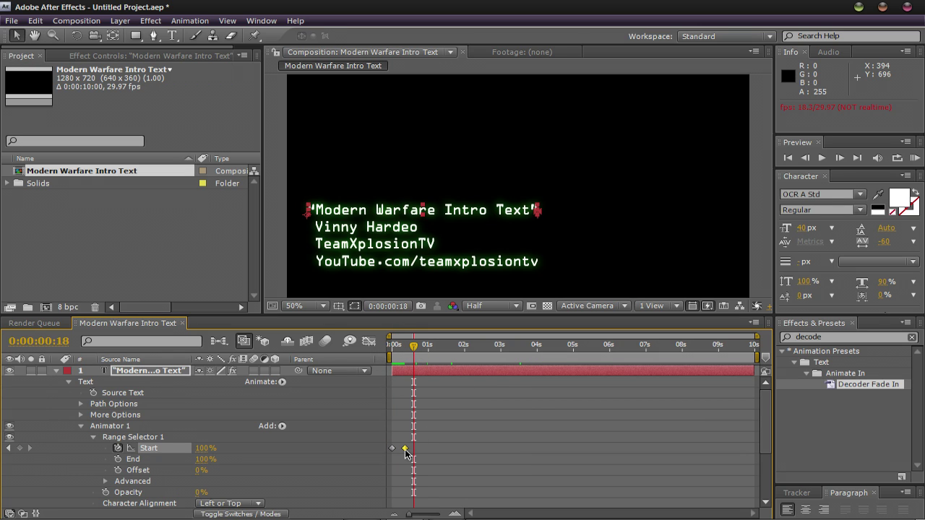
drag(406, 448, 403, 453)
key(KP_0)
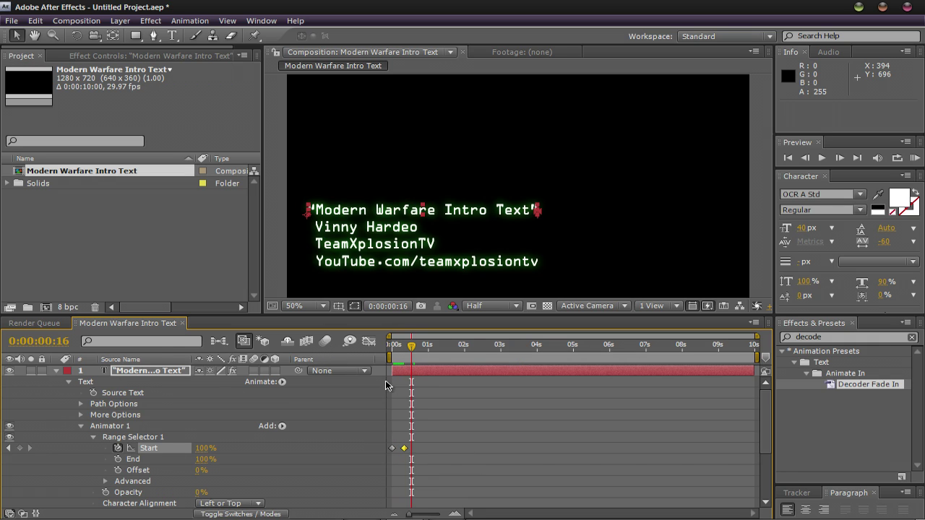
Step: Collapse the range selector, select the title's Animator 1 and copy it with Edit > Copy
click(95, 437)
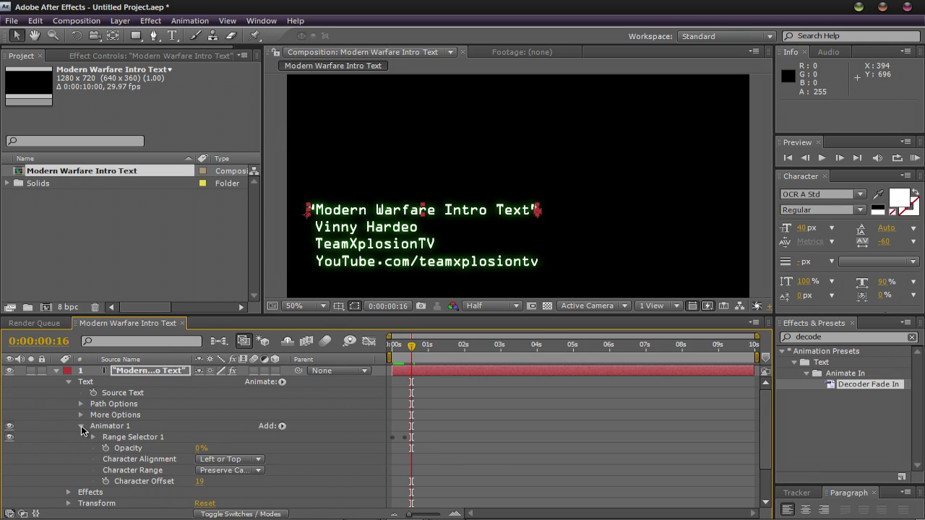
click(80, 425)
click(105, 426)
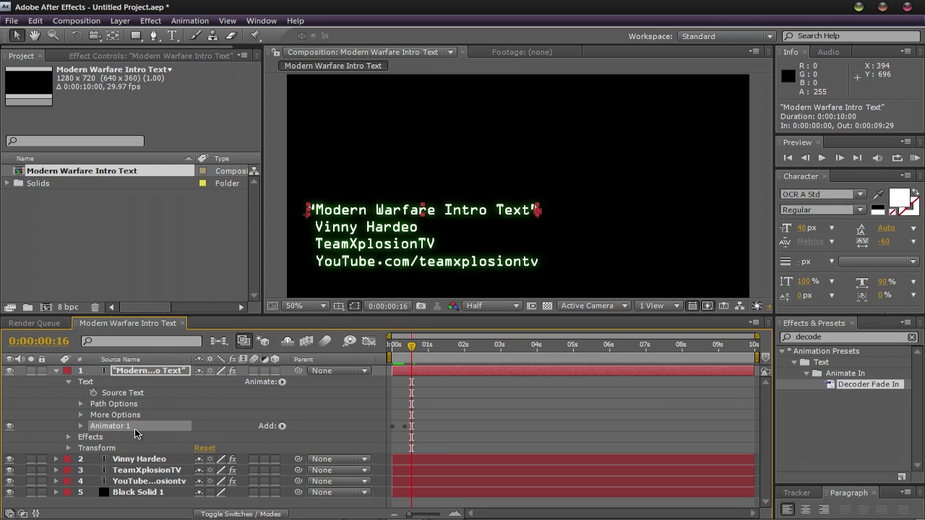
click(38, 20)
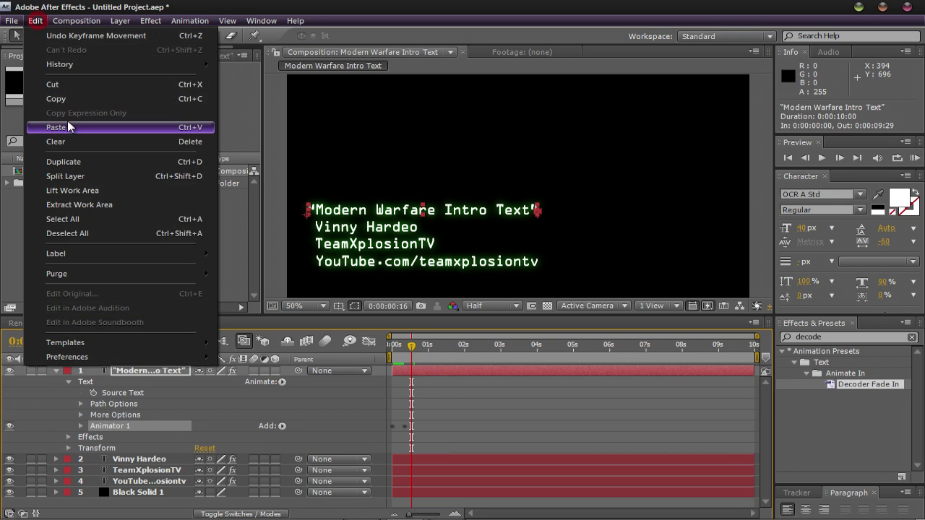
click(72, 96)
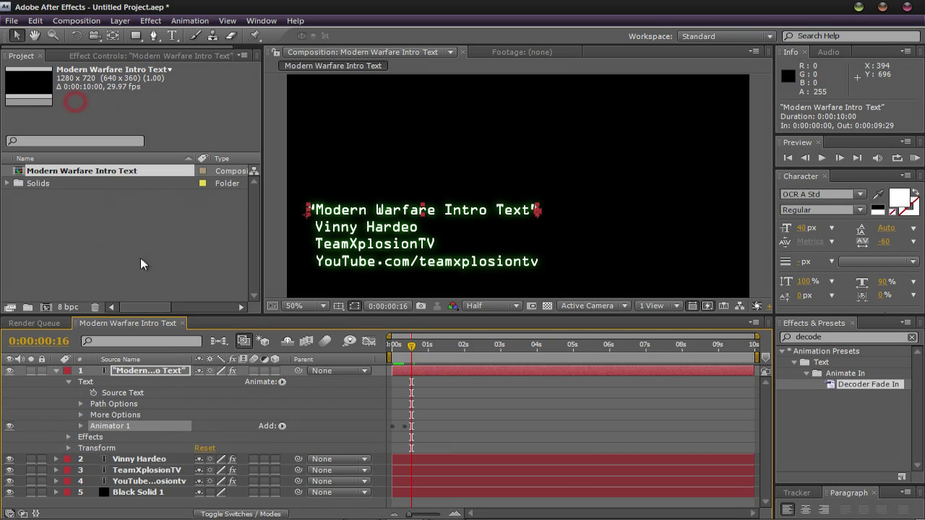
Step: Collapse the title layer and move the playhead back near the composition start
click(59, 371)
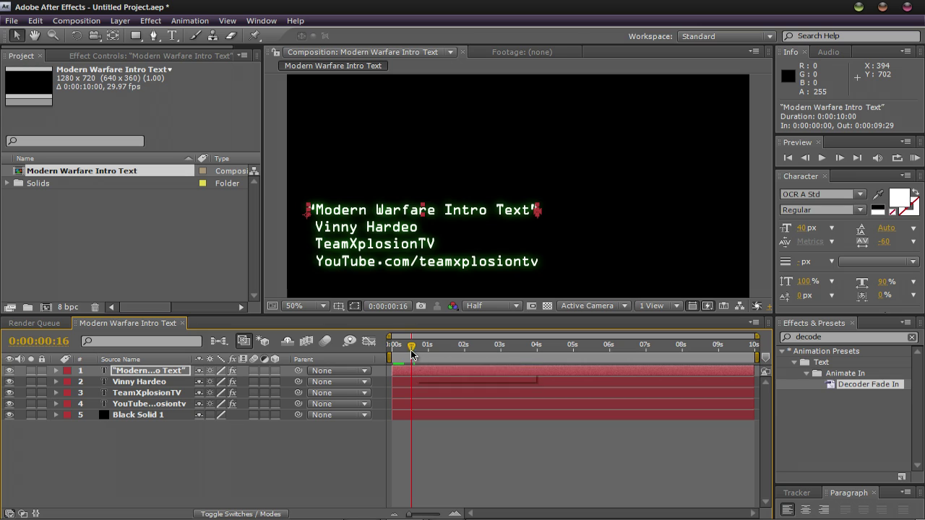
mouse_move(410, 352)
mouse_down()
mouse_move(391, 351)
mouse_move(404, 352)
mouse_up()
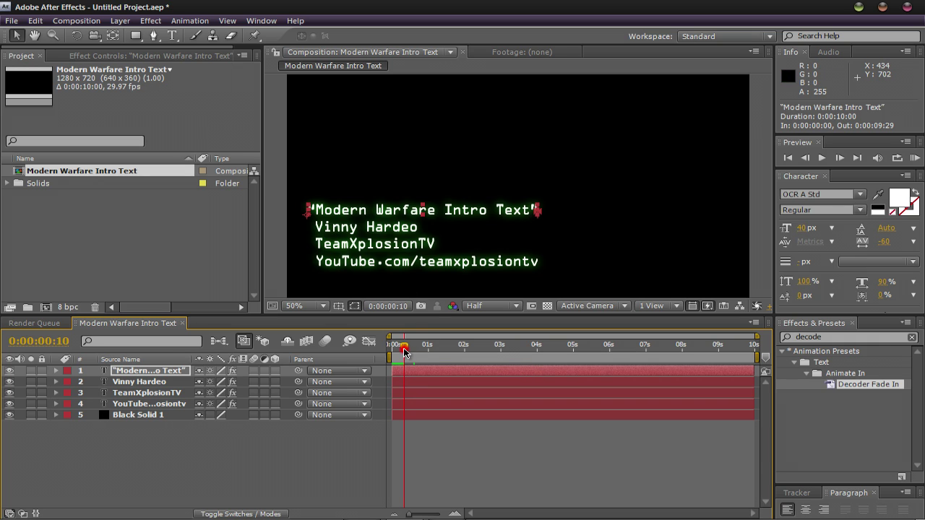
drag(404, 352, 409, 351)
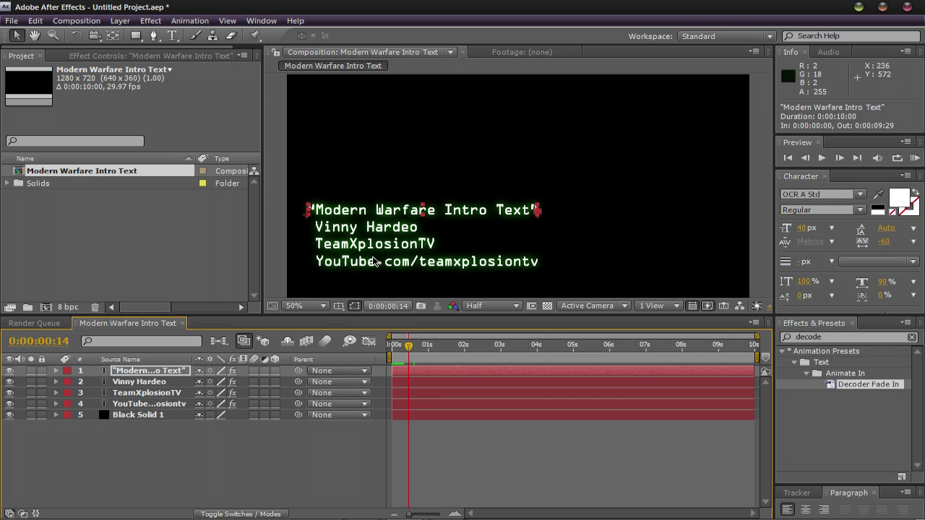
Step: Paste the decoder animation onto the second text line and preview it from the start
click(150, 383)
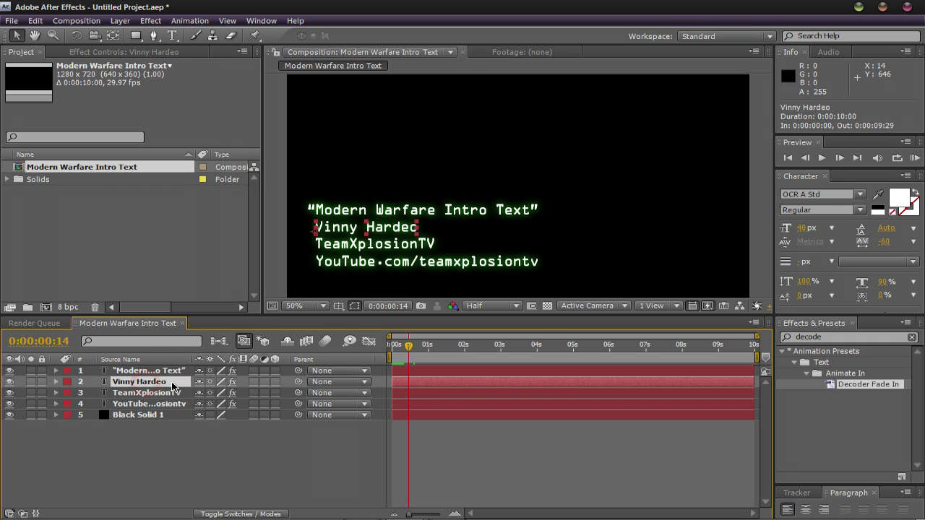
key(Return)
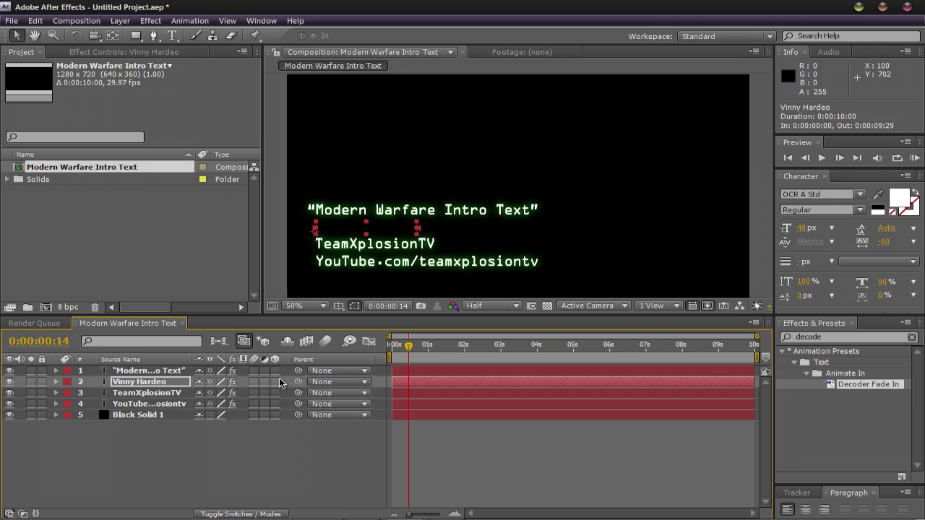
drag(409, 345, 392, 346)
key(h)
key(space)
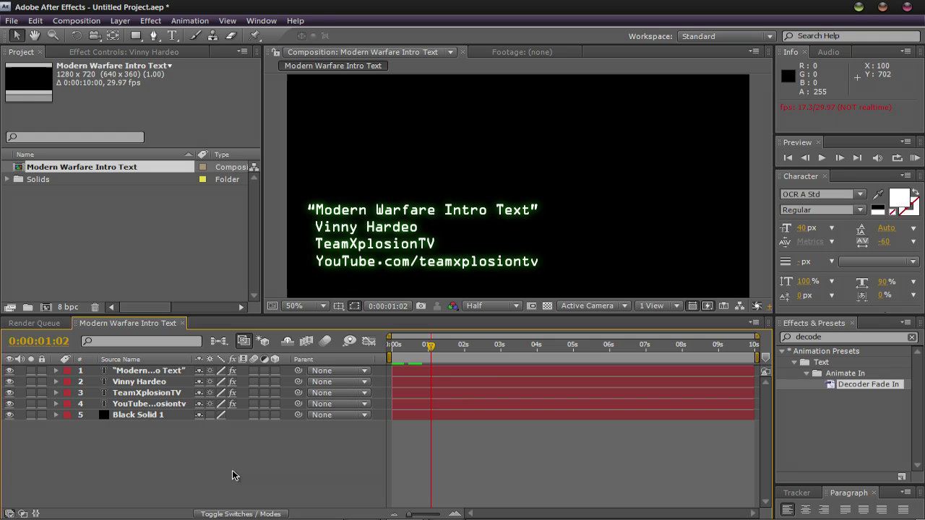
mouse_move(431, 347)
mouse_down()
mouse_move(406, 349)
mouse_move(430, 351)
mouse_up()
Step: Paste the decoder animation onto the third and fourth lines, then preview all four decoding in
click(166, 394)
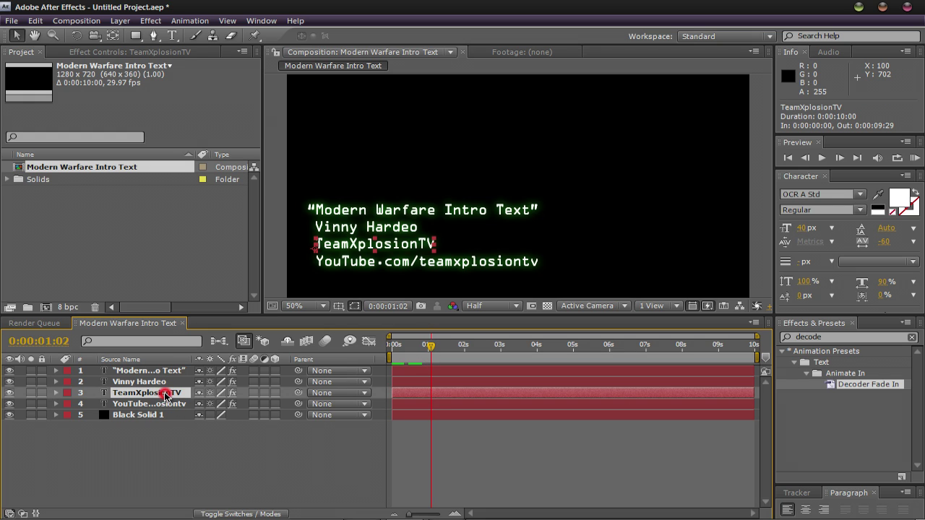
key(Return)
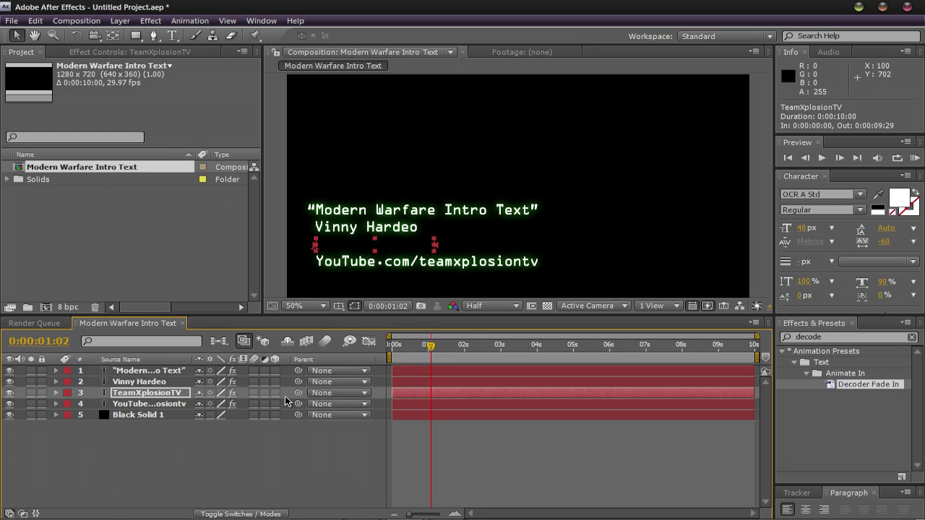
drag(429, 351, 450, 352)
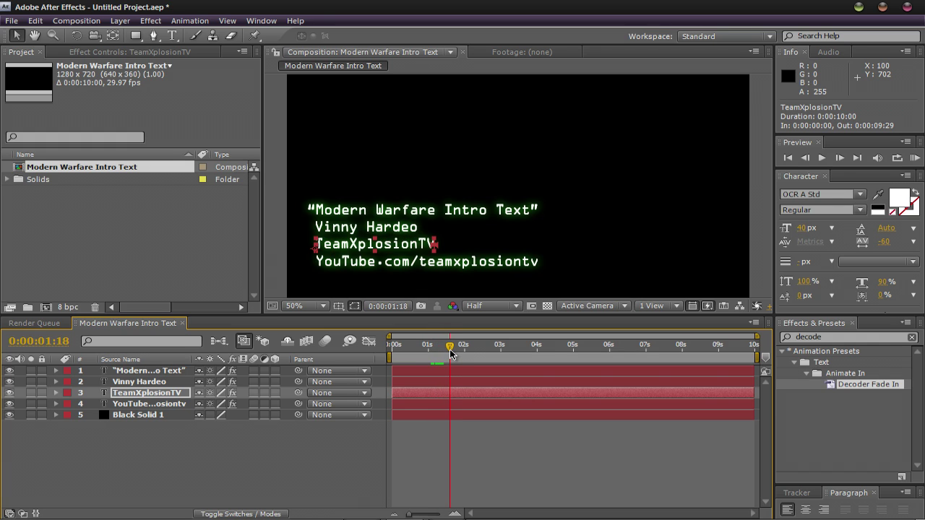
click(182, 402)
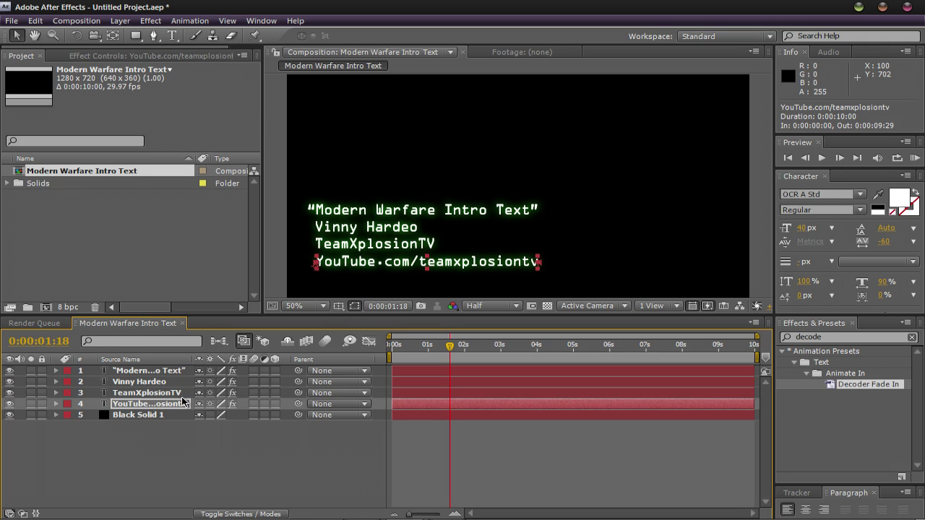
key(Home)
click(163, 481)
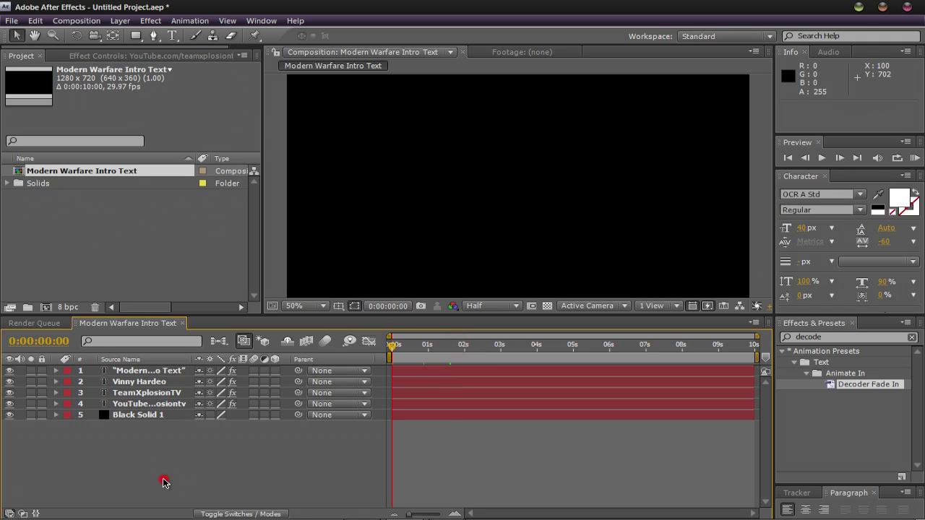
key(space)
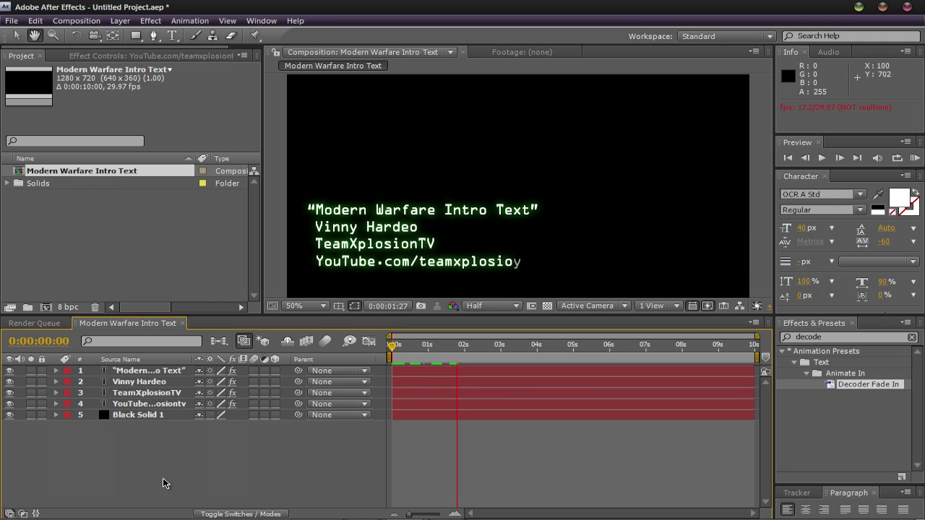
key(space)
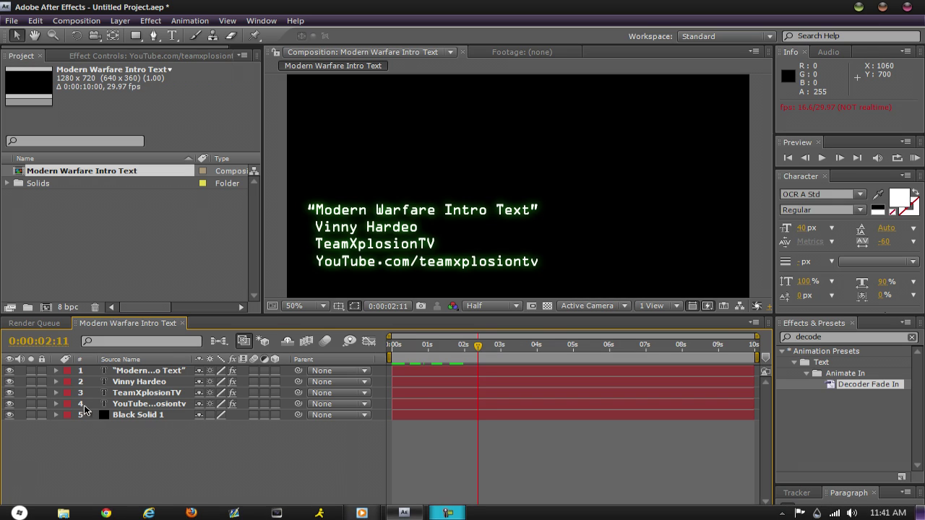
Step: Apply the Fade Out Character preset (searched as 'fade out') to the title line and scrub to check
drag(477, 347, 501, 355)
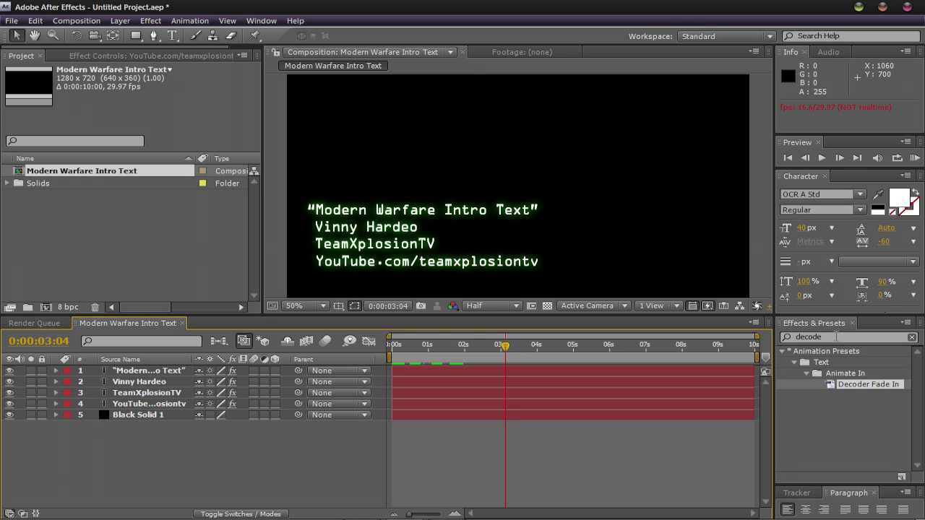
click(836, 336)
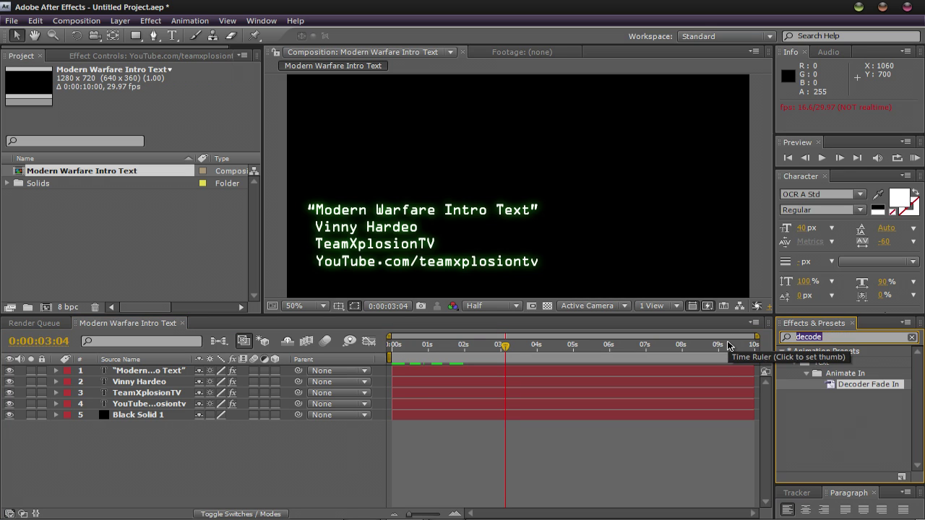
text(fade out)
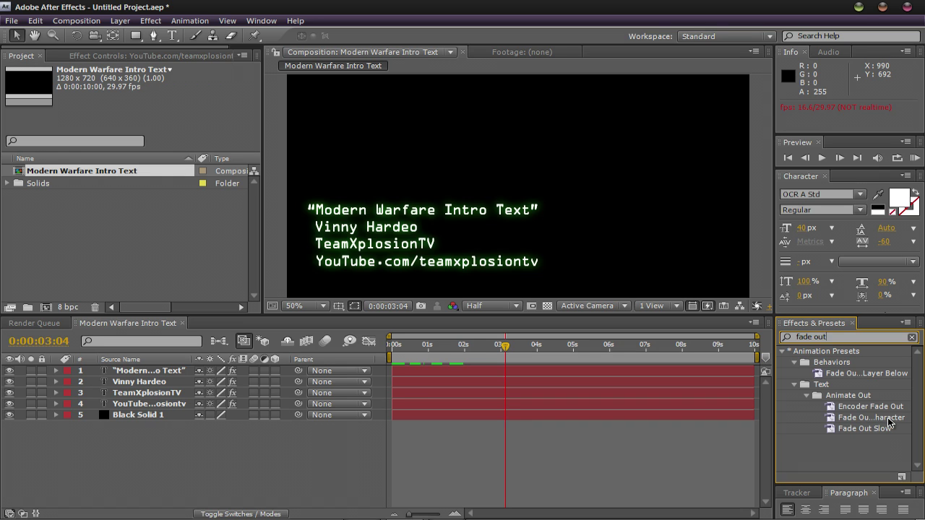
drag(889, 423, 395, 222)
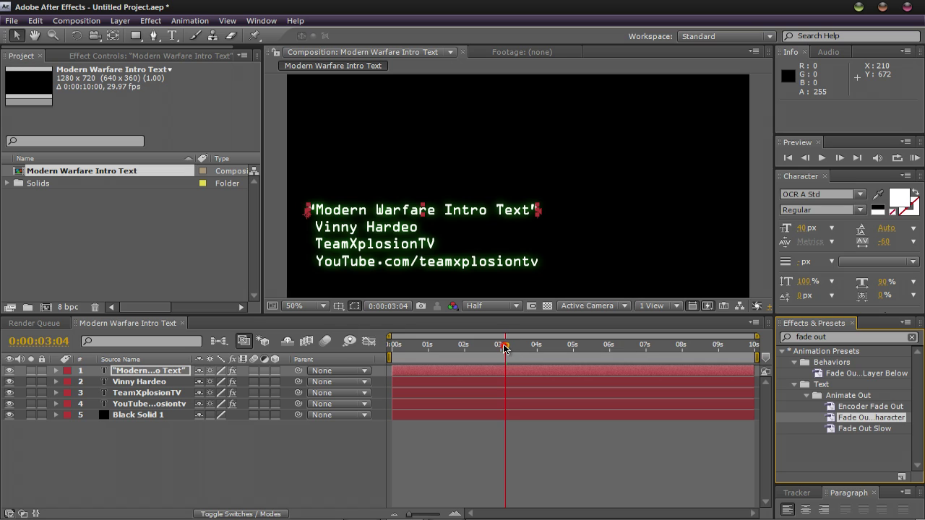
mouse_move(504, 348)
mouse_down()
mouse_move(576, 349)
mouse_move(505, 350)
mouse_up()
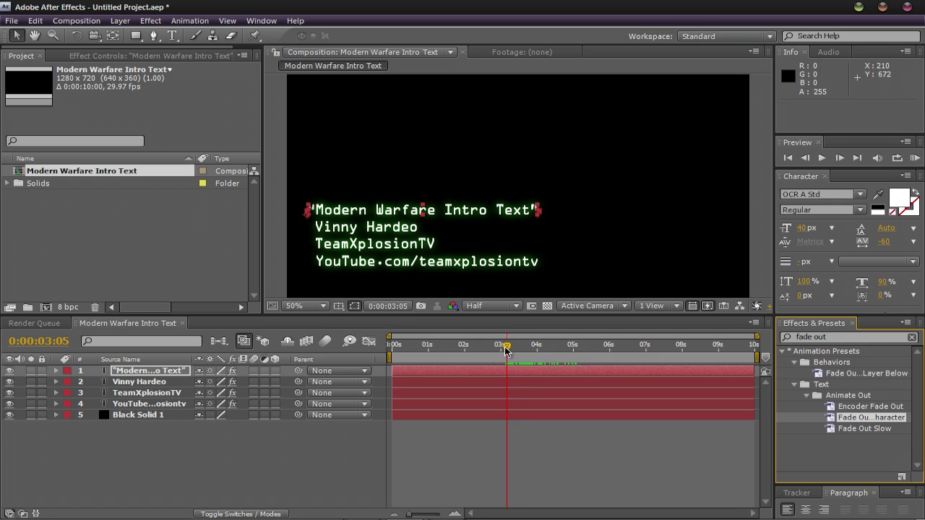
Step: Turn Randomize Order on under the title's Animator 2 > Range Selector 1 > Advanced and scrub to verify
click(56, 371)
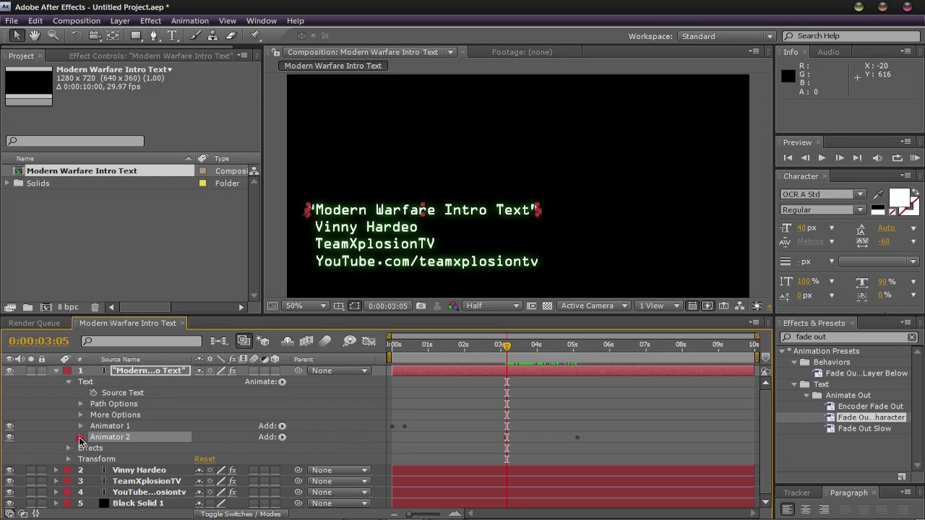
click(80, 437)
scroll(87, 437, down, 1)
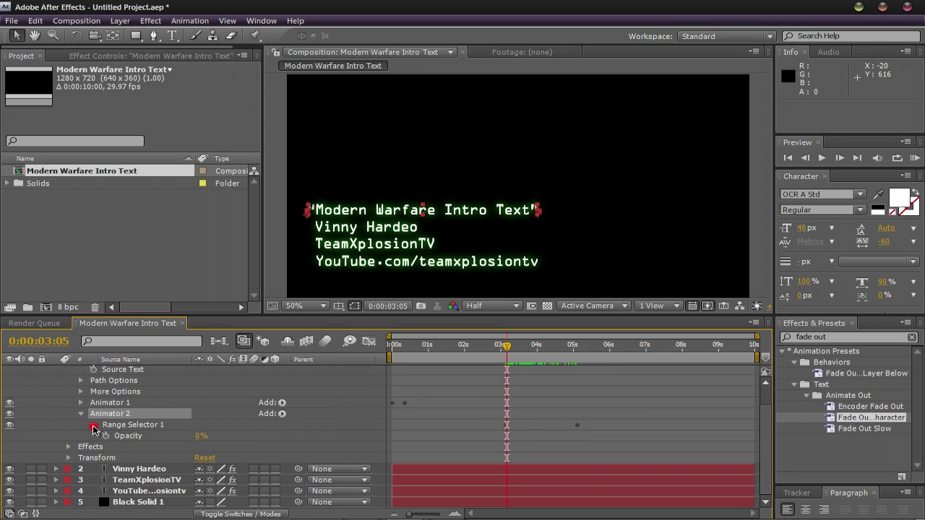
click(93, 425)
click(106, 470)
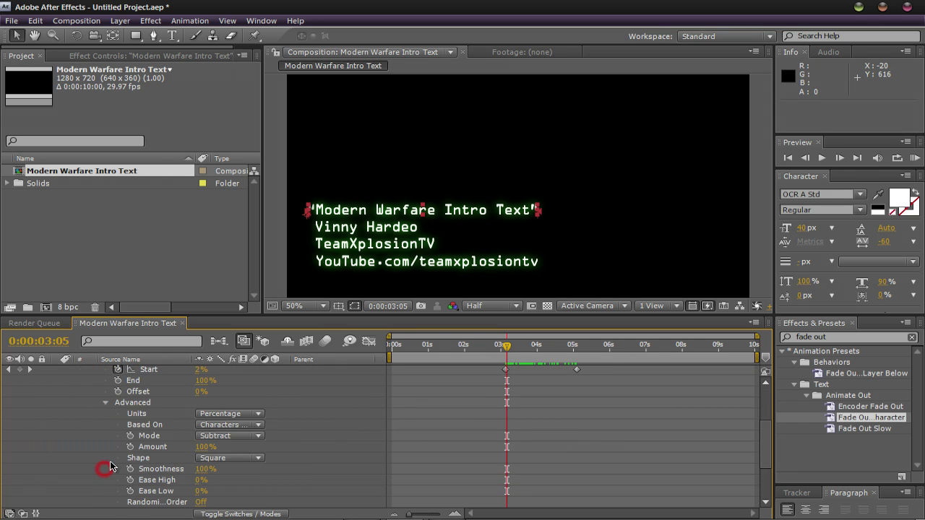
click(201, 502)
scroll(240, 489, down, 3)
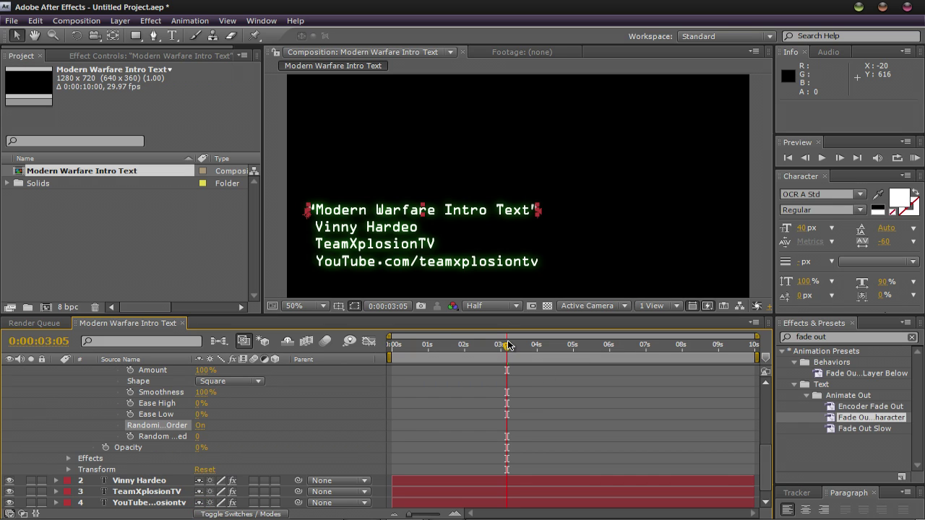
mouse_move(506, 350)
mouse_down()
mouse_move(555, 358)
mouse_move(504, 359)
mouse_up()
scroll(148, 431, up, 4)
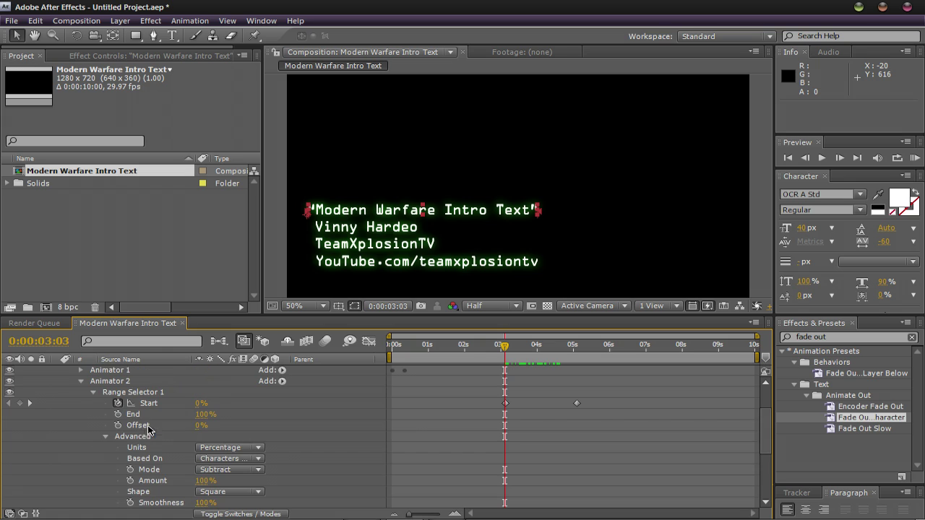
click(105, 437)
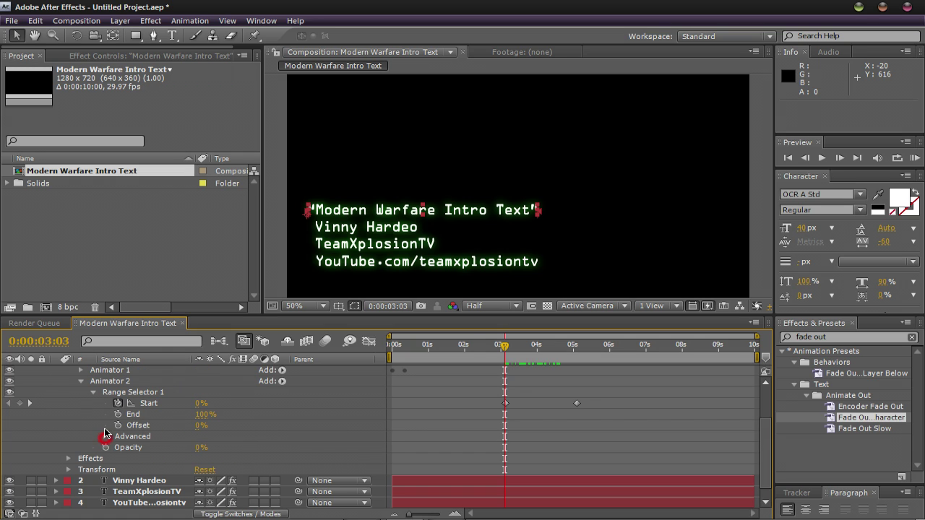
Step: Shift the fade-out's second Start keyframe earlier so it runs about 0:00:03:04 to 0:00:03:16
click(93, 391)
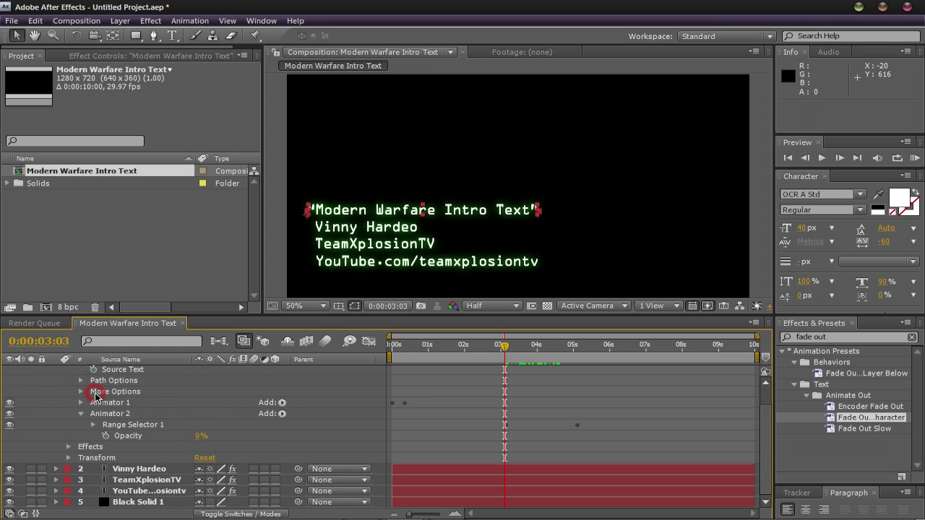
click(93, 425)
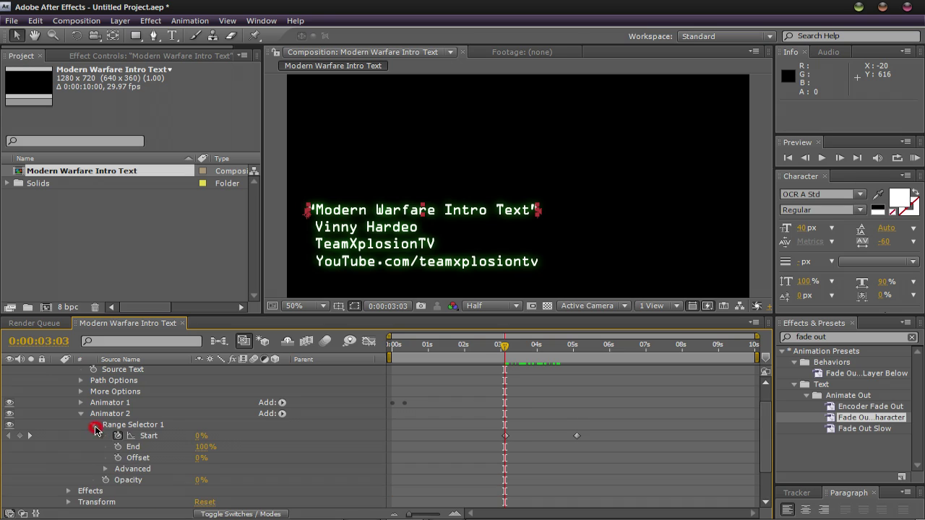
drag(503, 346, 537, 350)
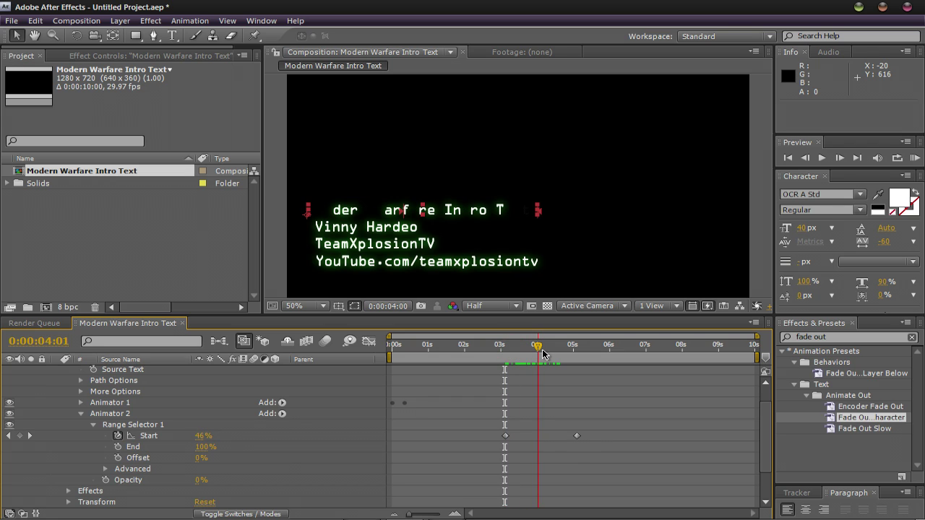
drag(577, 435, 528, 437)
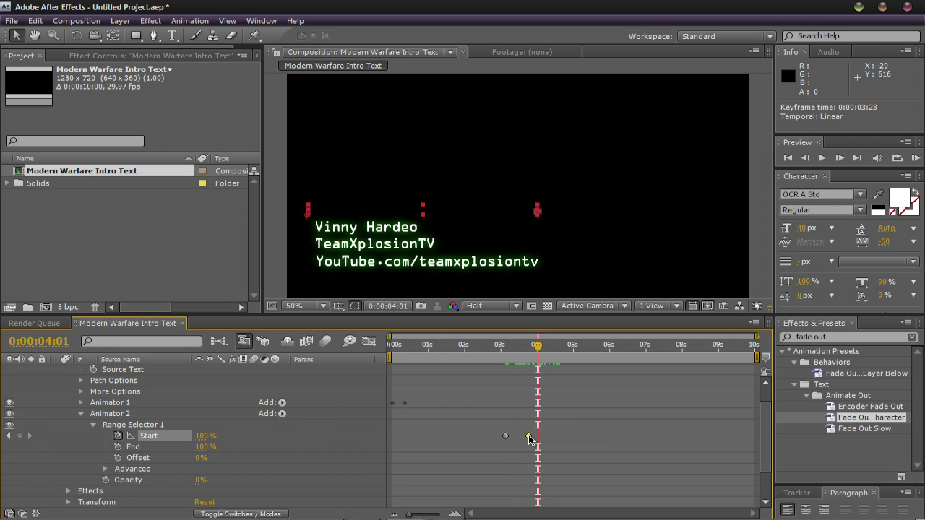
drag(537, 351, 496, 359)
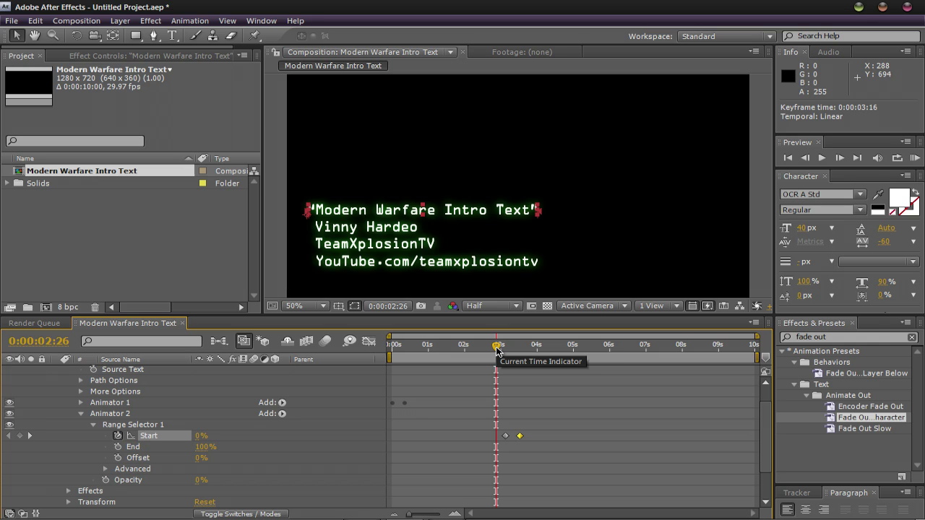
drag(497, 351, 504, 350)
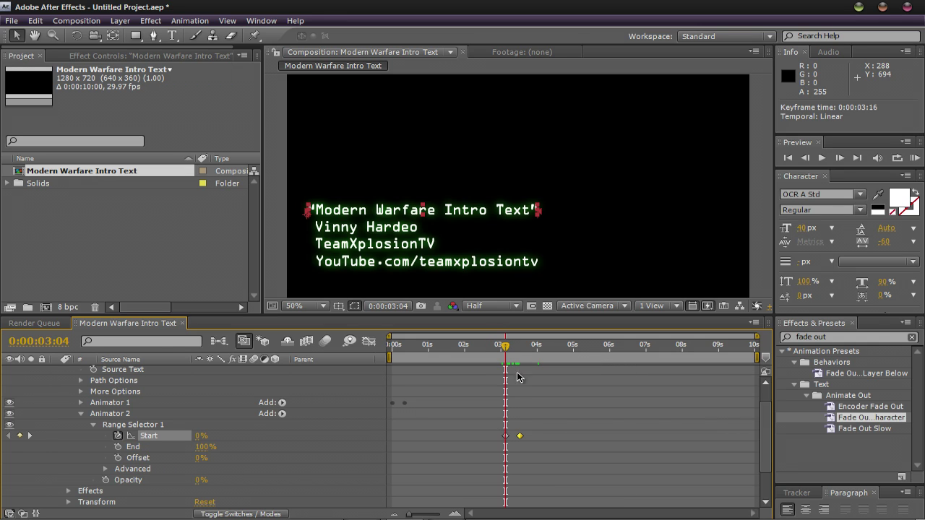
Step: Select the title's Animator 2 and copy it with Edit > Copy
click(92, 425)
click(110, 415)
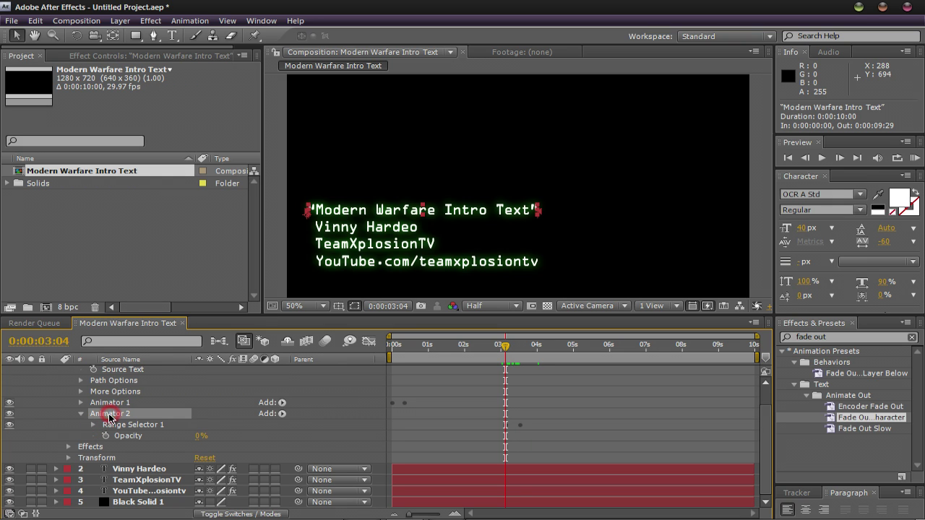
click(38, 20)
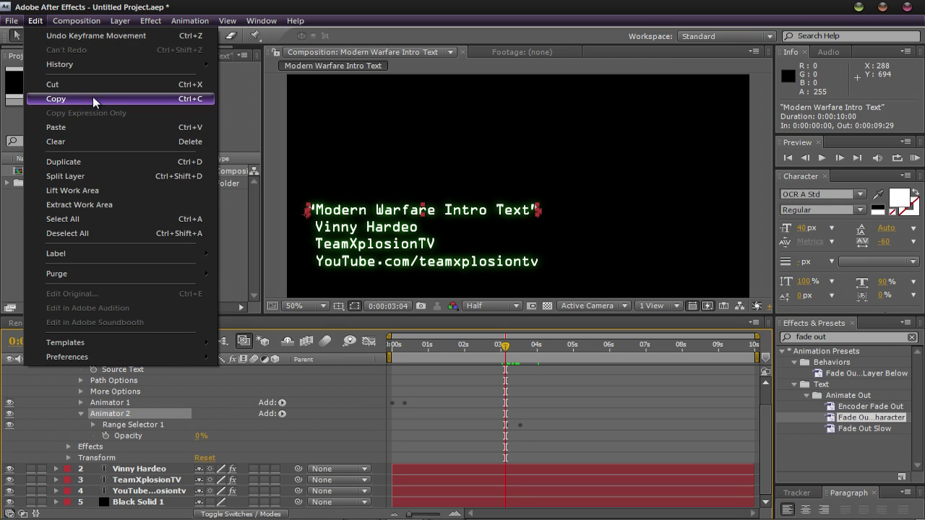
click(93, 98)
scroll(86, 386, up, 2)
click(58, 371)
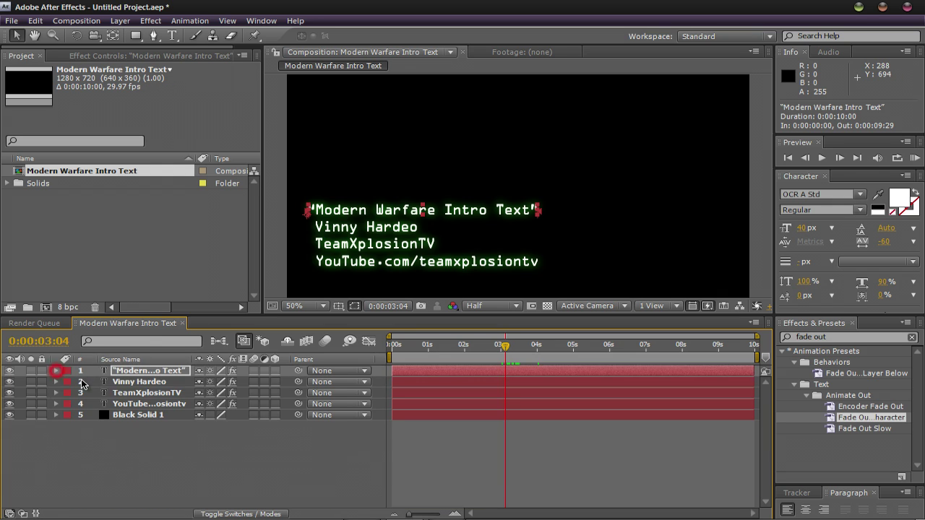
Step: Paste the fade-out animator onto the name, channel and YouTube layers and scrub to check
click(135, 382)
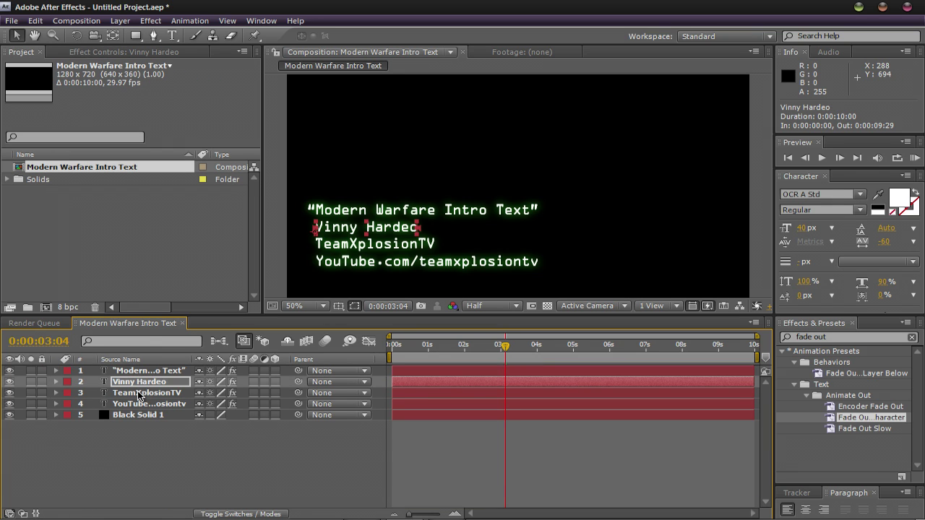
click(137, 393)
click(141, 405)
key(ctrl+v)
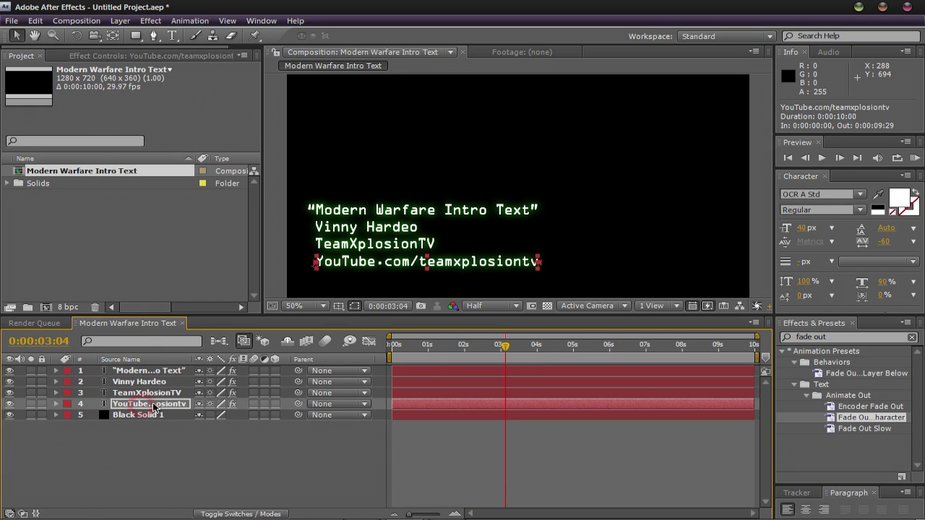
mouse_move(507, 350)
mouse_down()
mouse_move(474, 350)
mouse_move(521, 350)
mouse_move(509, 347)
mouse_up()
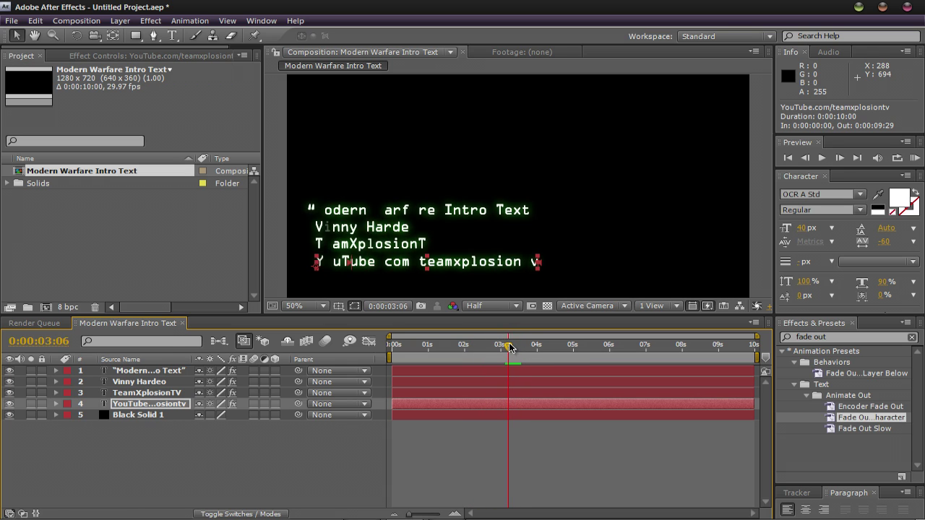
drag(516, 347, 383, 352)
click(224, 455)
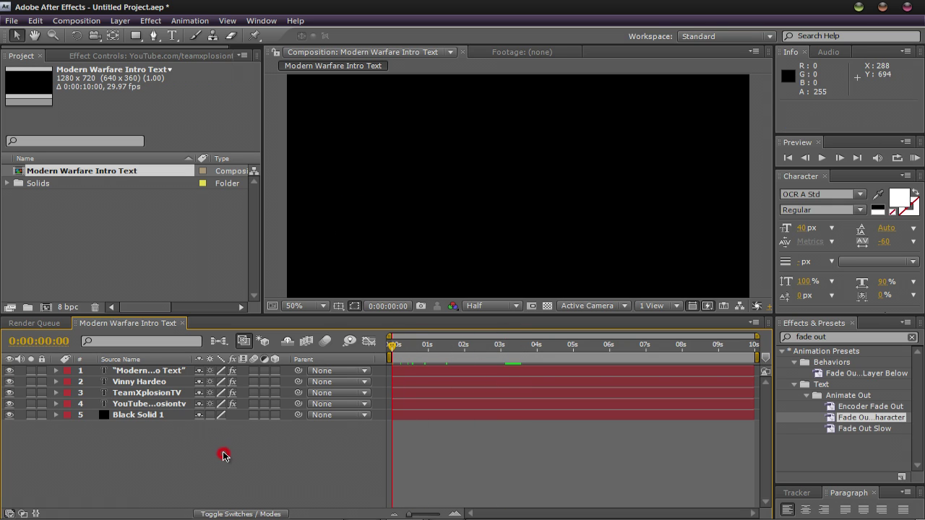
key(space)
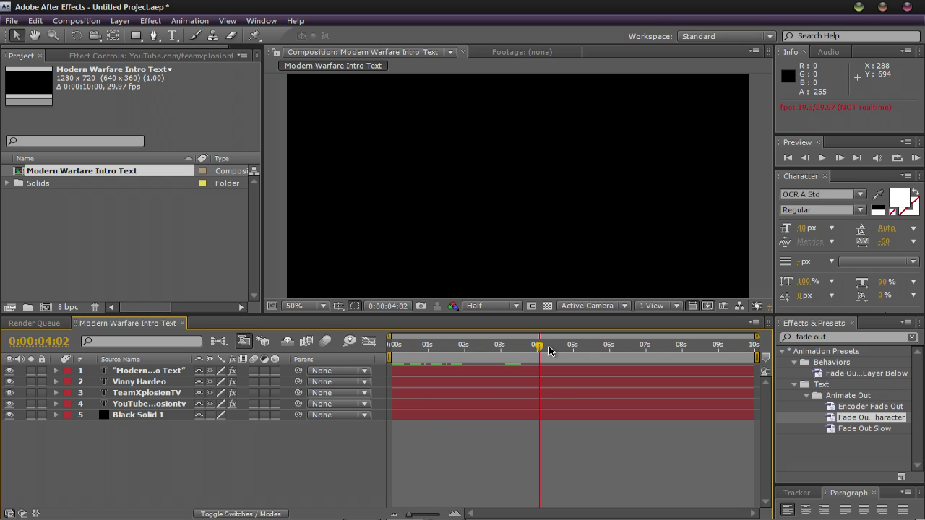
drag(549, 351, 479, 351)
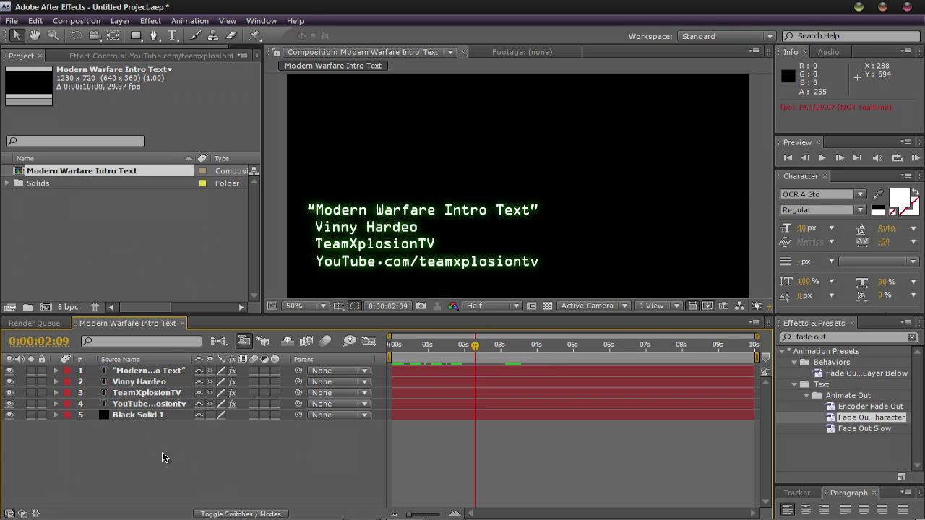
drag(161, 452, 144, 367)
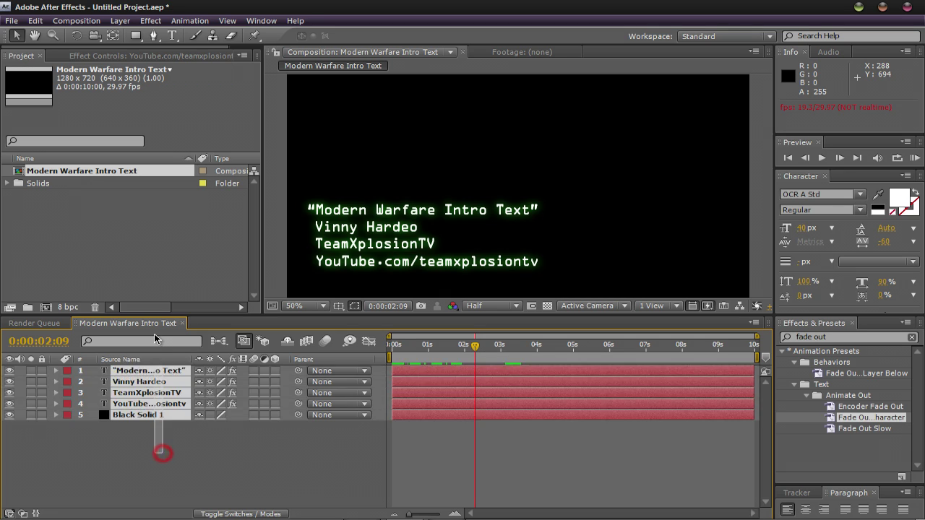
Step: Pre-compose all layers as 'Modern Warfare Text Source' with Open New Composition ticked
click(119, 20)
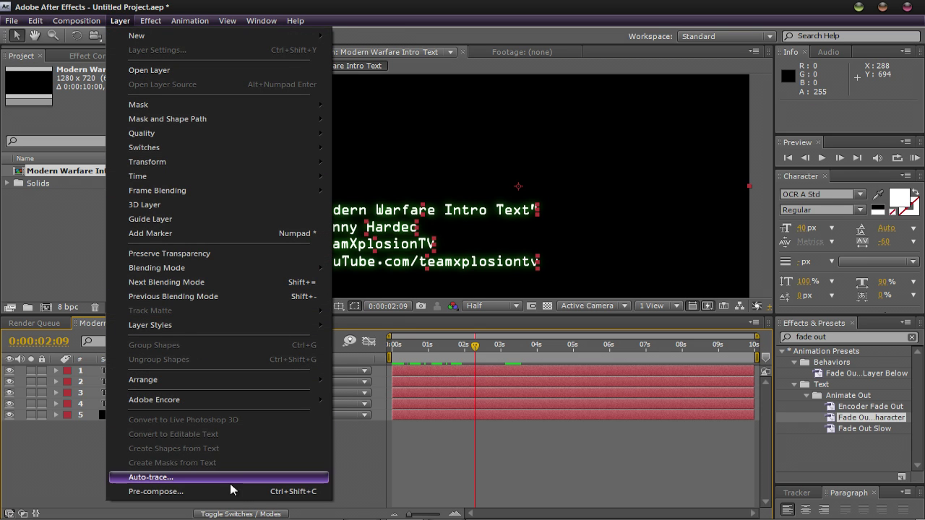
click(231, 490)
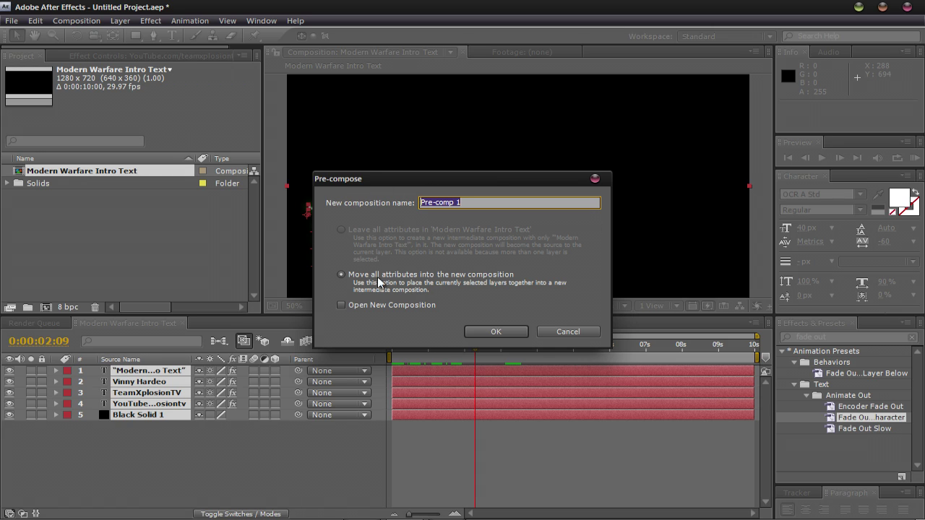
click(340, 305)
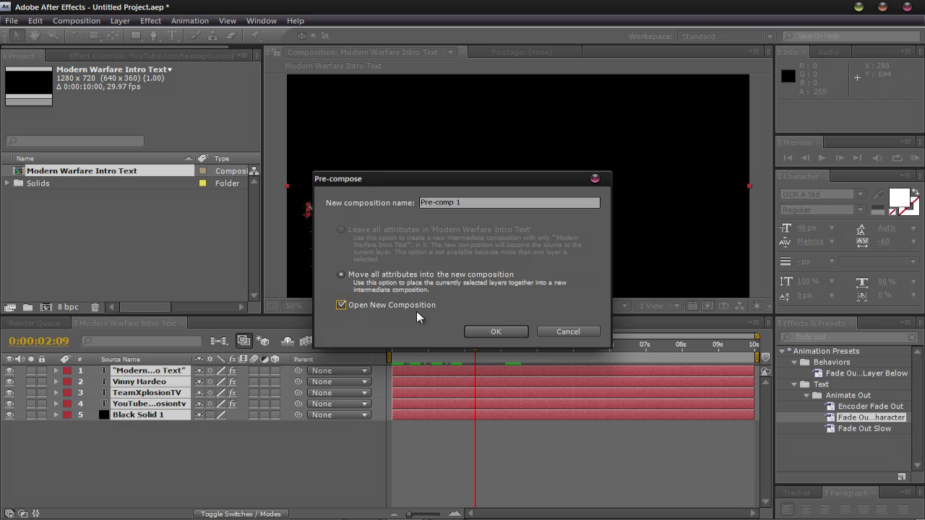
click(454, 203)
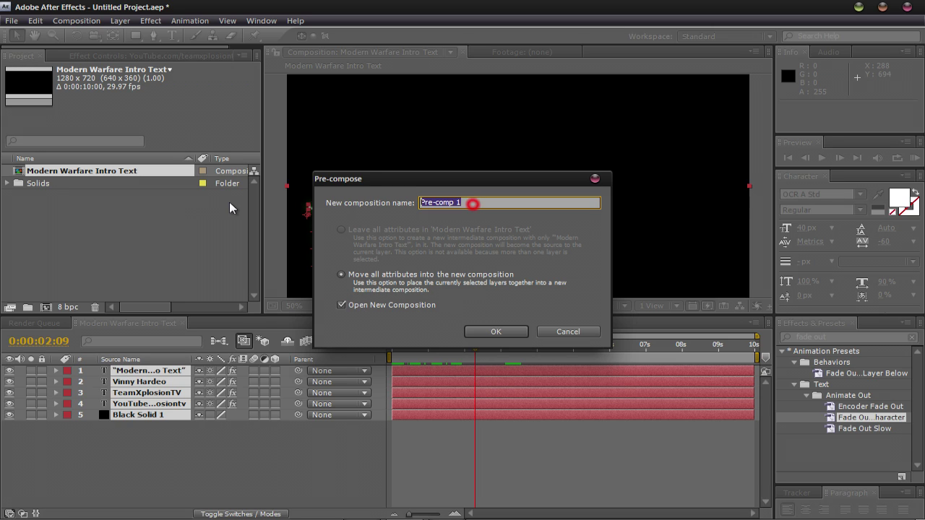
text(Moid)
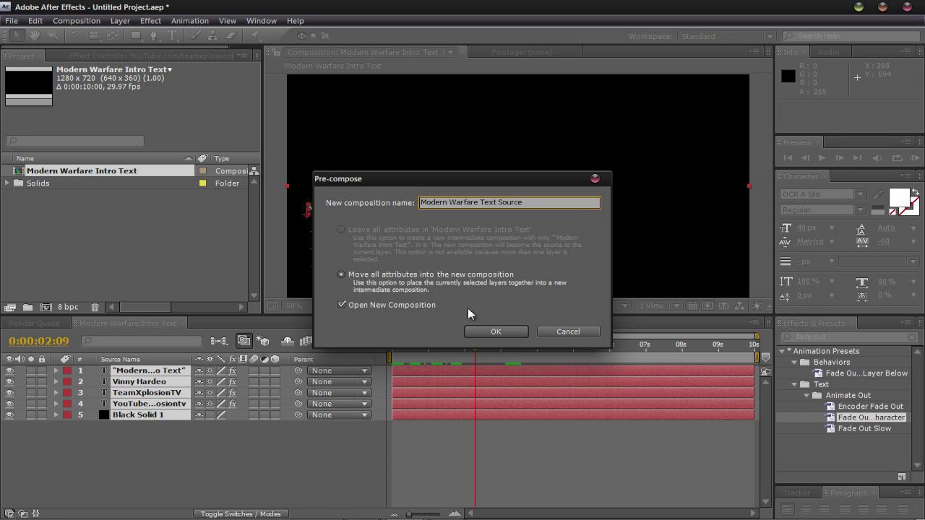
click(489, 331)
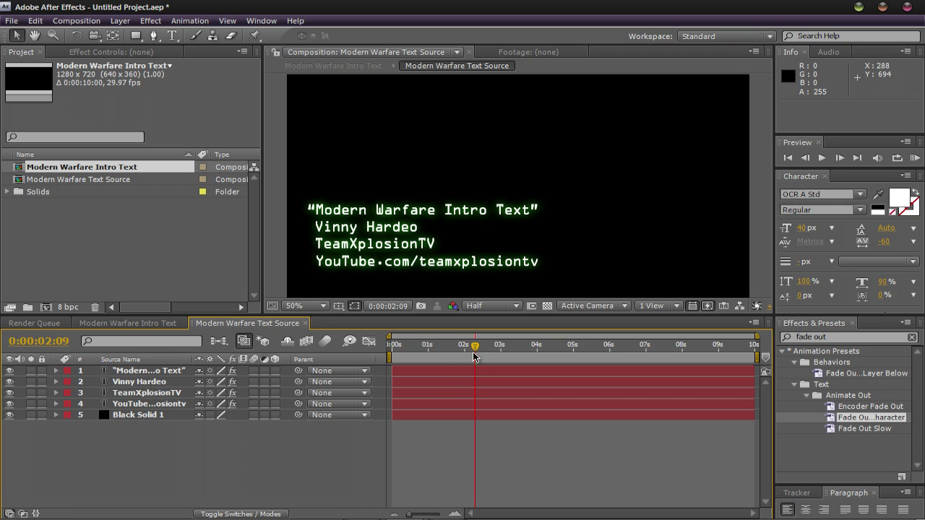
drag(474, 356, 425, 345)
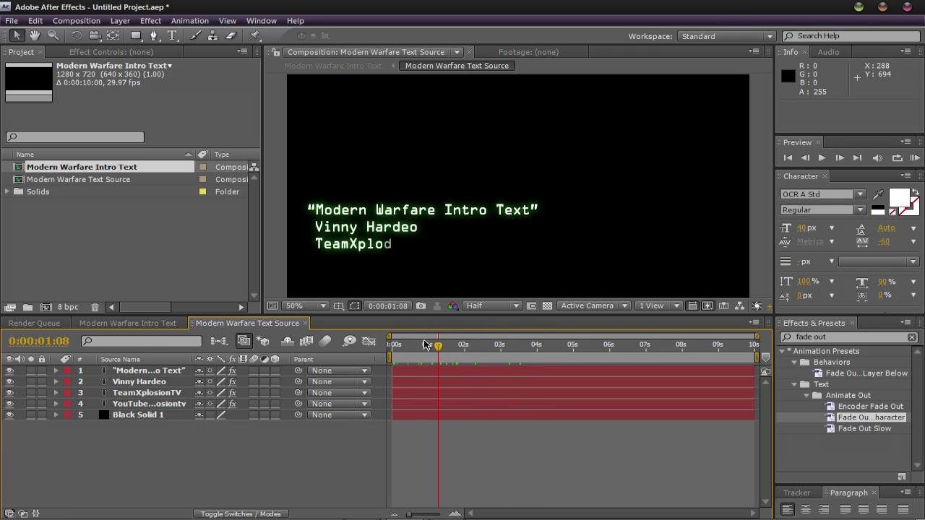
click(132, 323)
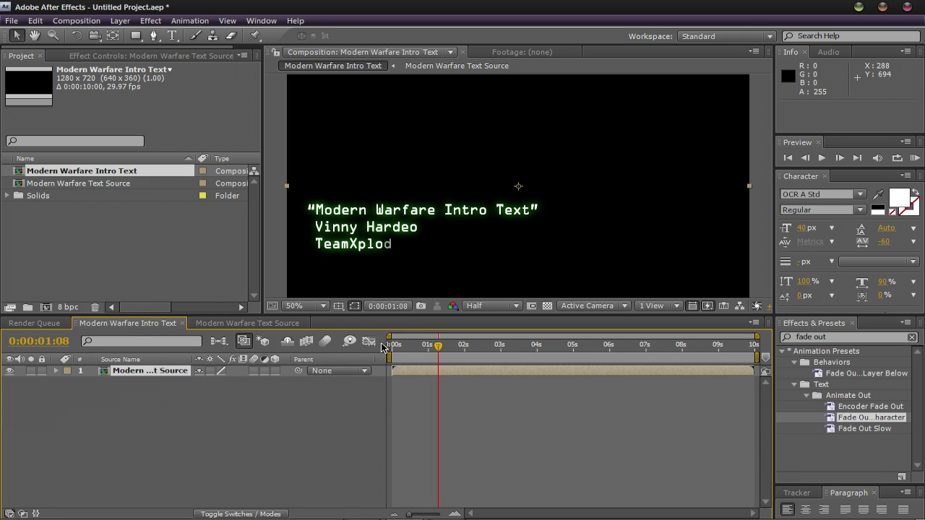
drag(438, 350, 477, 354)
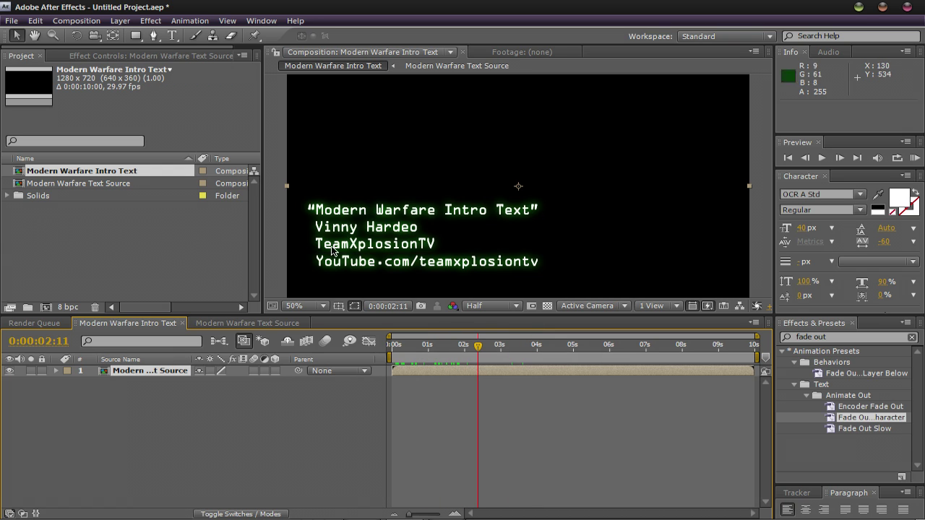
Step: Retype the top line as 'Text Effect Tutorial' and nudge it right to align with the others
click(222, 323)
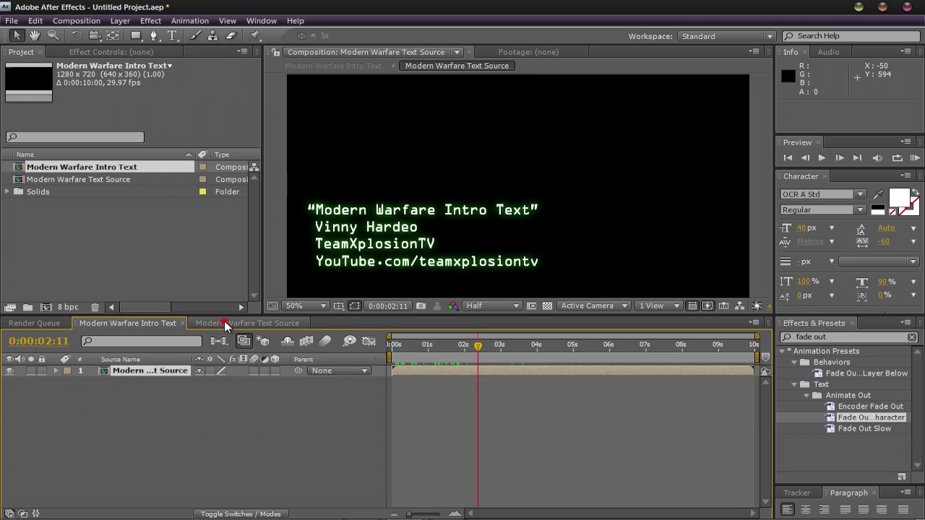
click(120, 370)
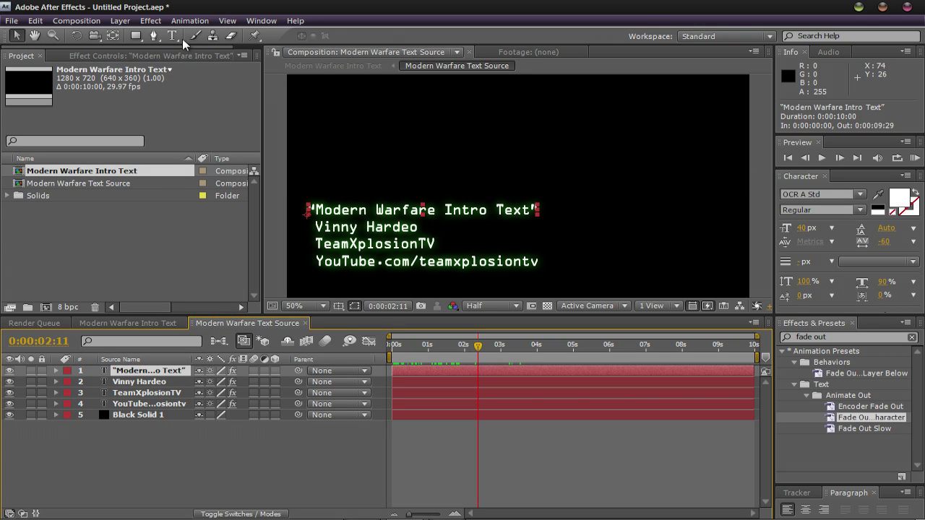
click(172, 36)
drag(540, 209, 287, 206)
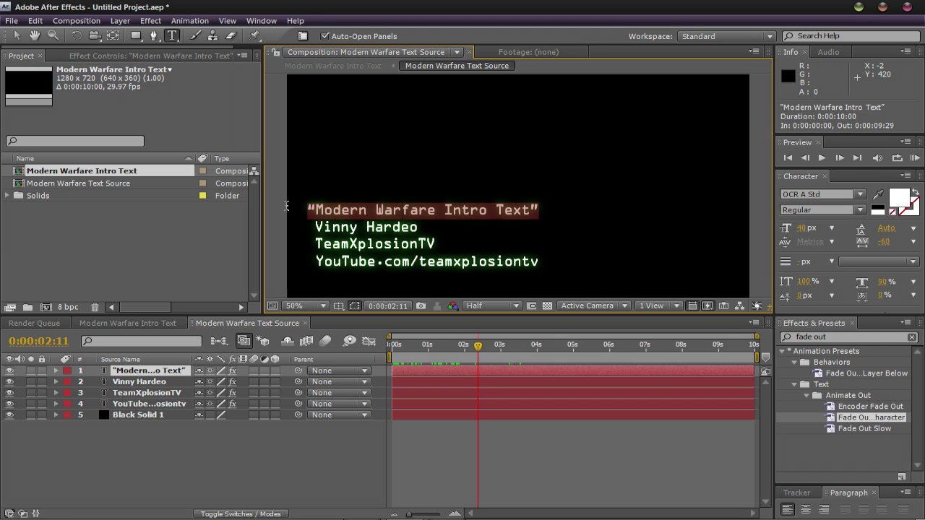
text(Text Effect Tutorial)
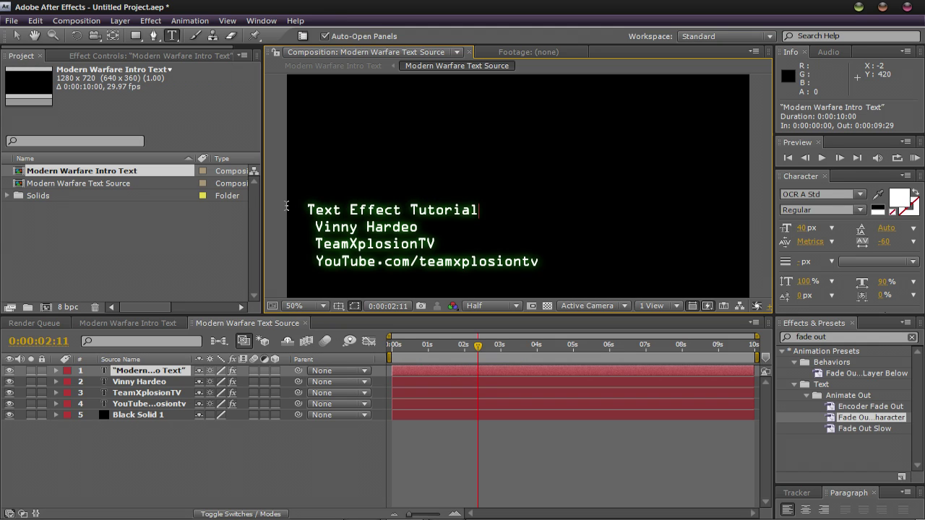
click(16, 35)
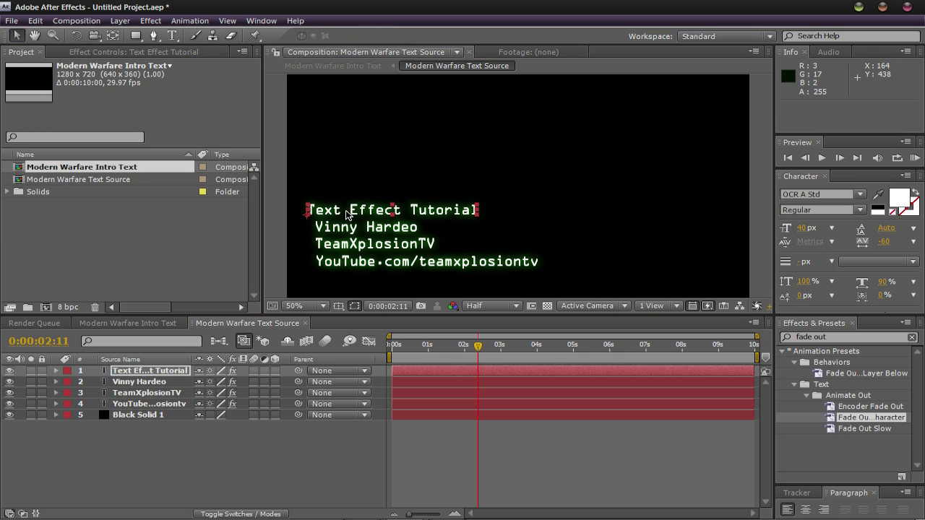
drag(347, 214, 353, 214)
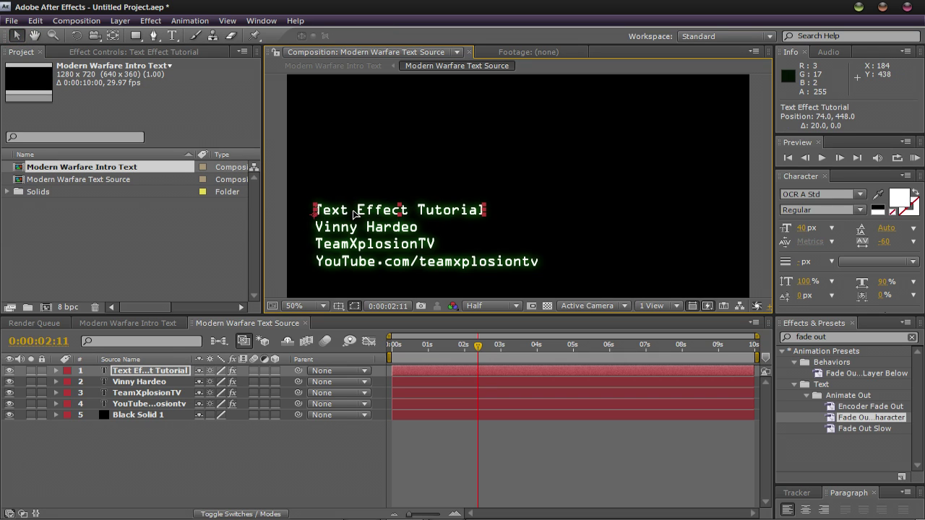
Step: Scrub to check the new title, then switch to the Modern Warfare Intro Text composition
click(512, 491)
drag(479, 346, 497, 352)
click(141, 323)
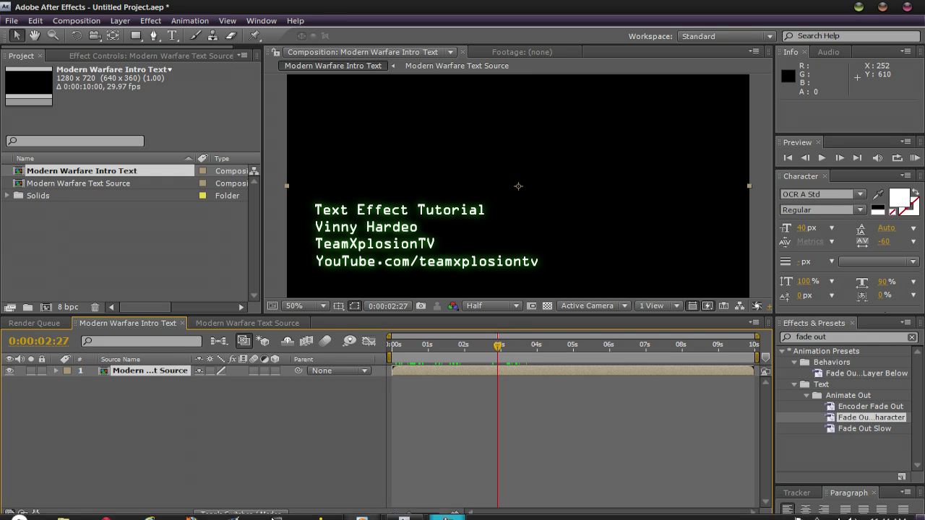
mouse_move(361, 513)
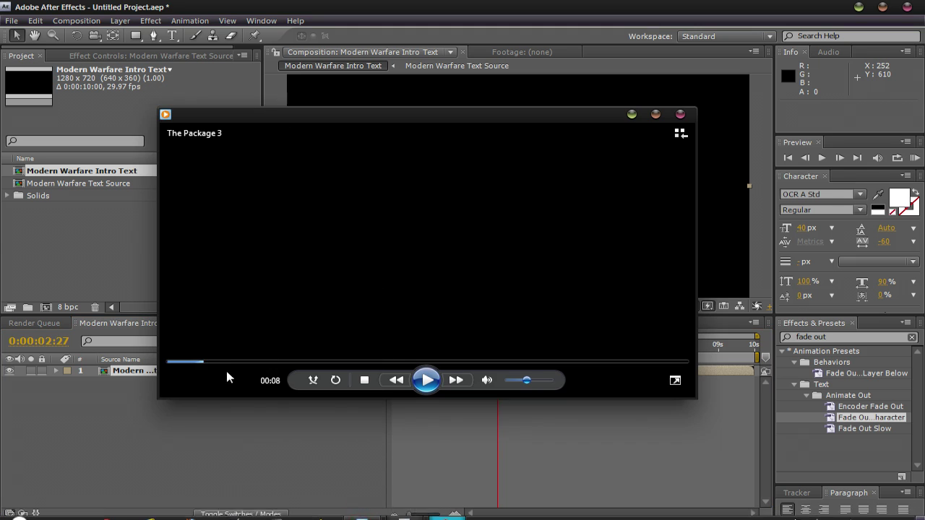
click(192, 361)
click(426, 380)
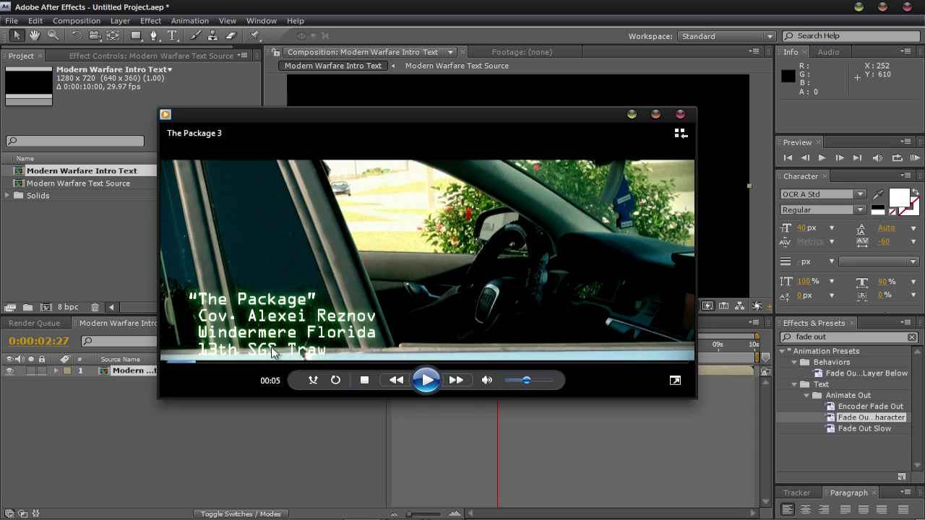
click(426, 381)
click(426, 381)
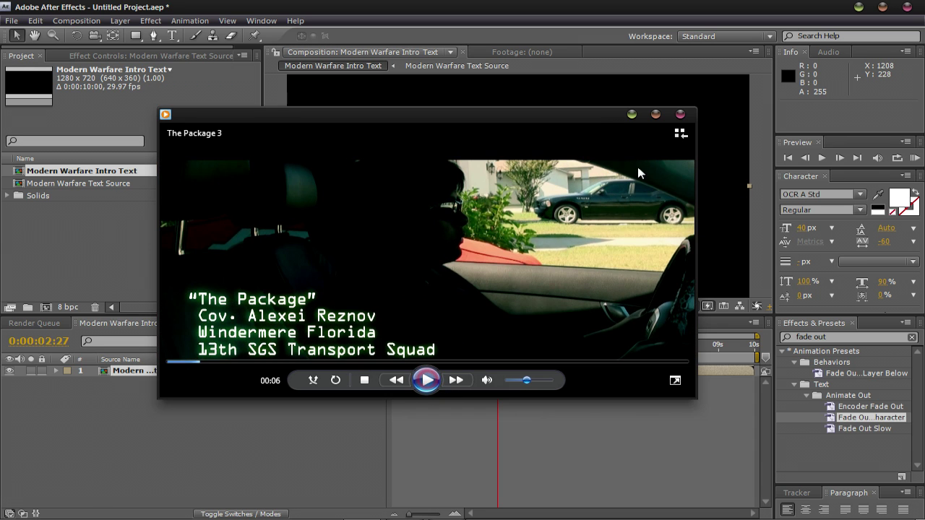
click(633, 116)
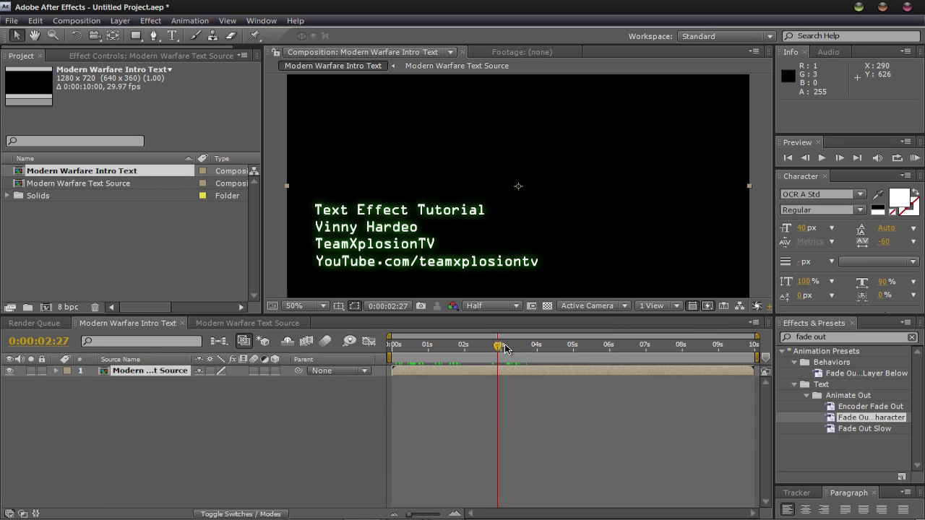
Step: Preview the title decode, then return to the Modern Warfare Text Source composition
mouse_move(504, 348)
mouse_down()
mouse_move(399, 350)
mouse_move(523, 347)
mouse_move(491, 348)
mouse_up()
click(242, 323)
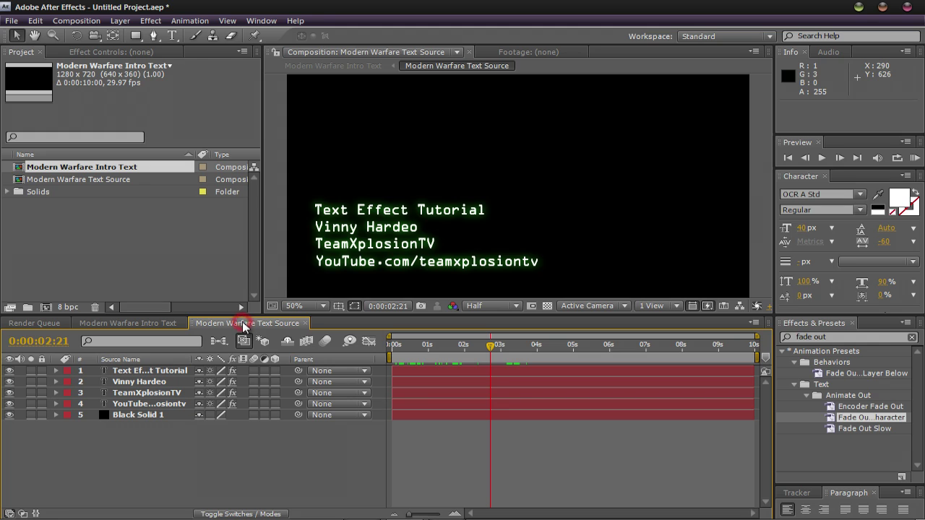